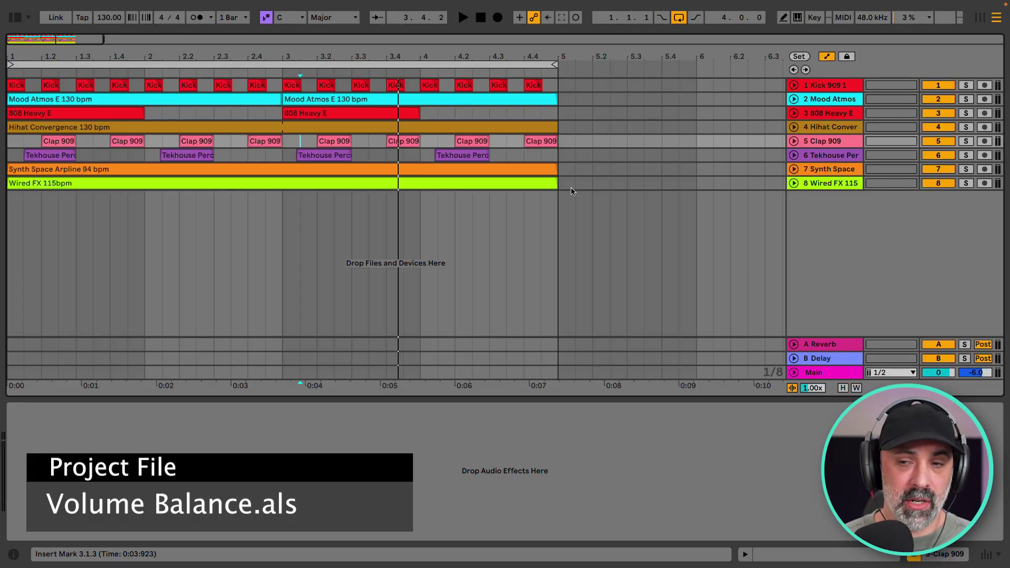
Expand Kick 909 1, turn off automation view, and reset its volume from -5.1 to 0 dB
click(793, 85)
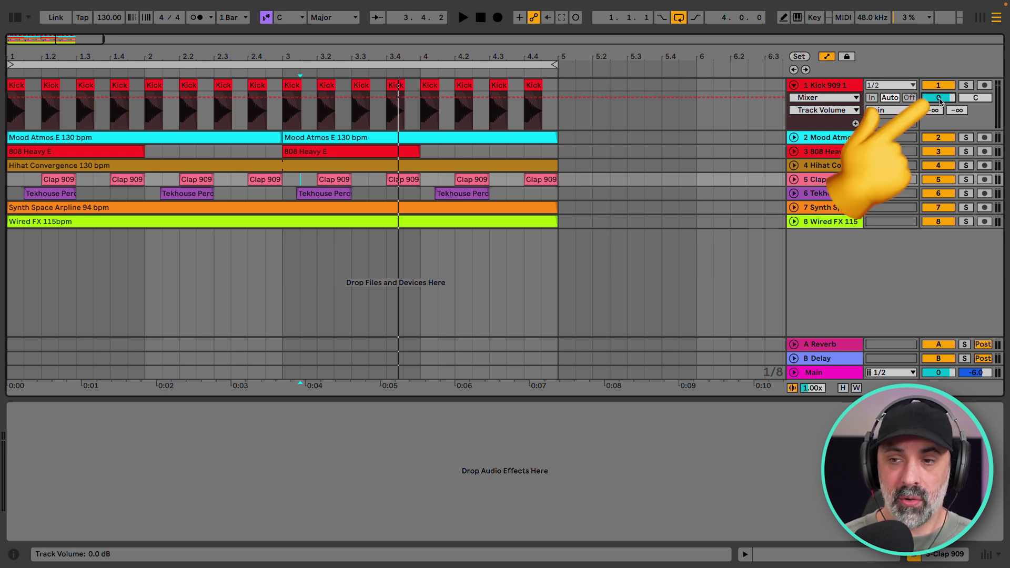
click(827, 57)
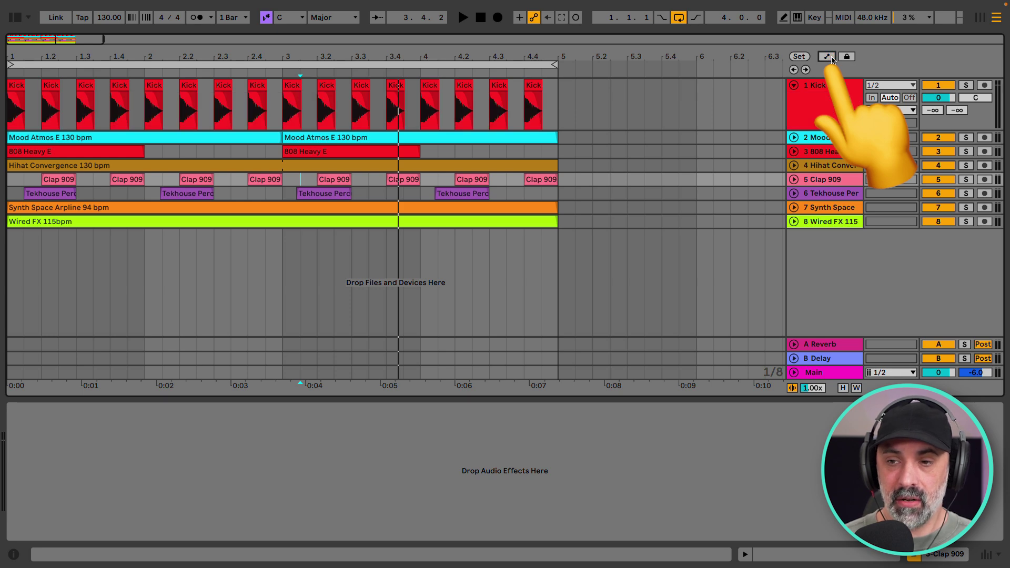
drag(936, 98, 937, 101)
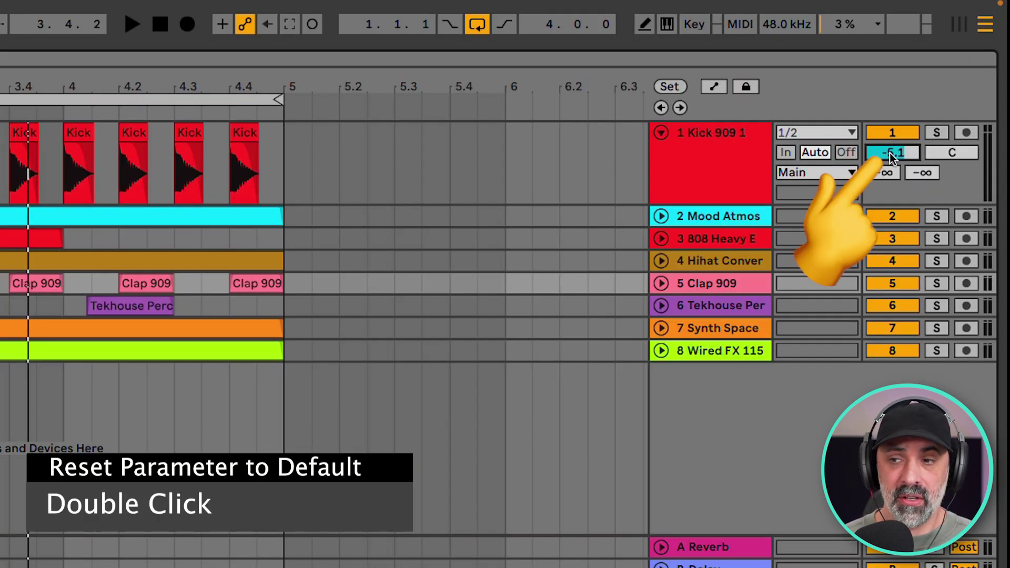
double_click(890, 154)
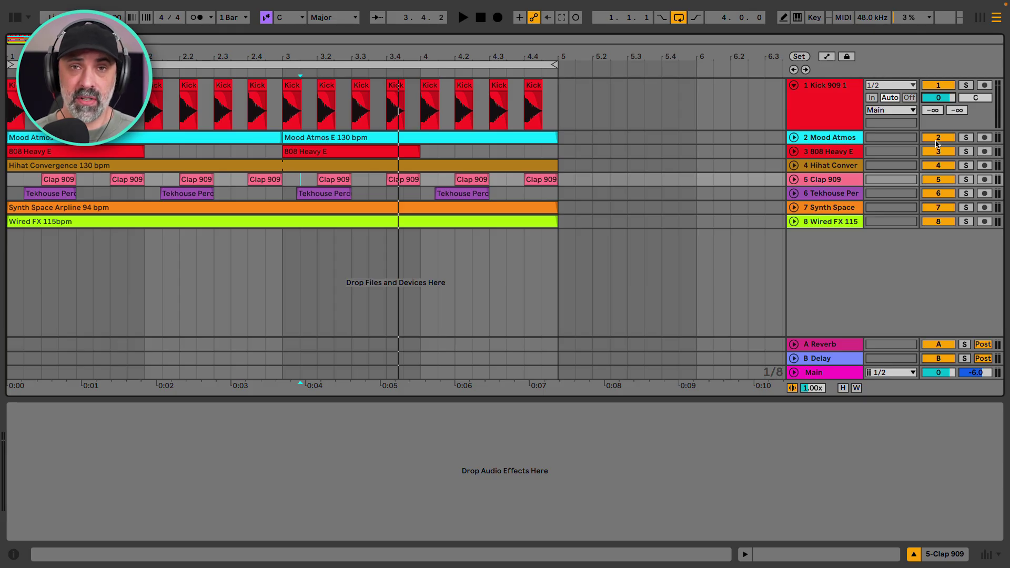
Show the arrangement mixer with Sends and In/Out hidden, then lower Kick 909 1's volume
click(987, 555)
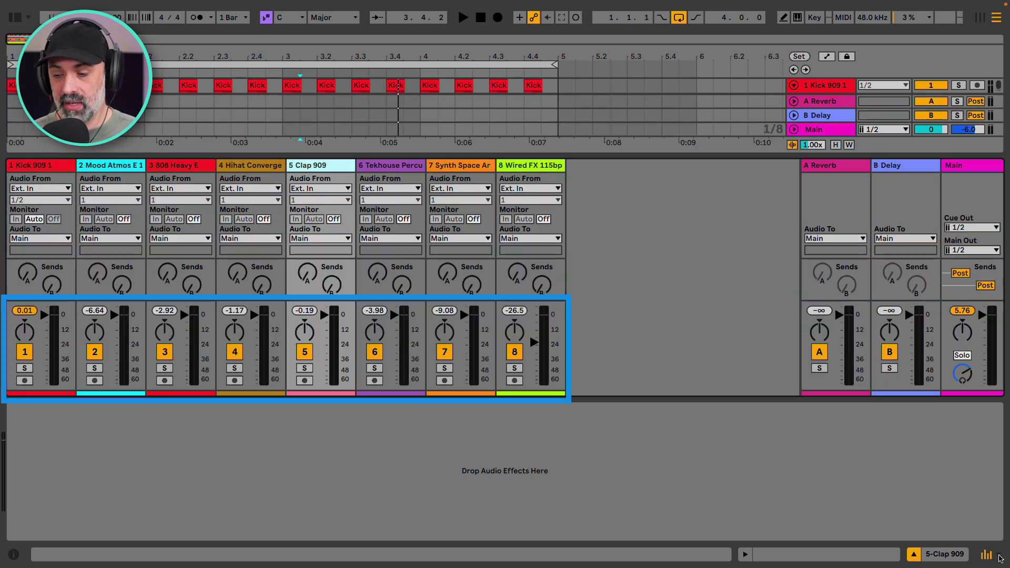
click(999, 556)
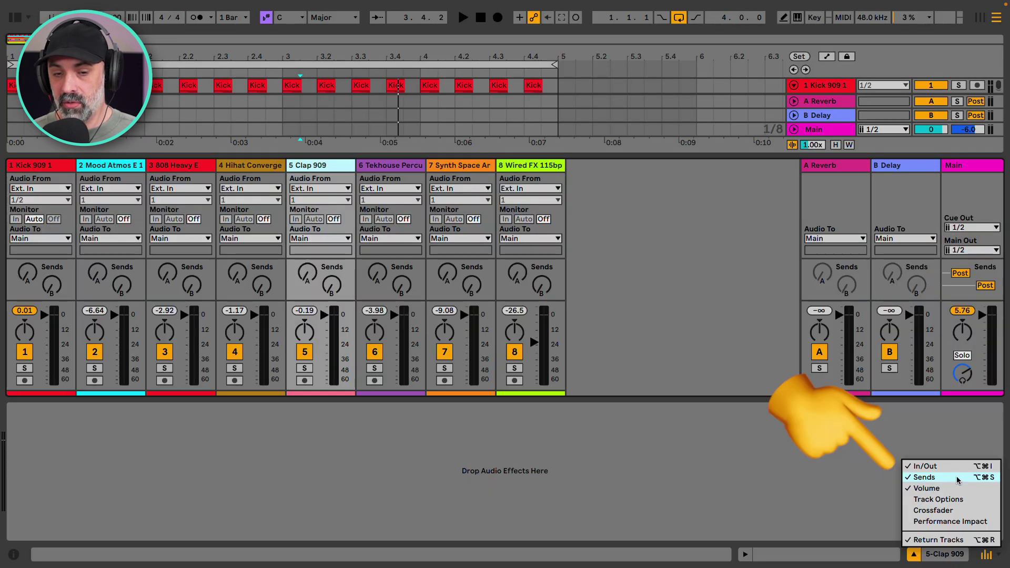
click(957, 477)
click(998, 554)
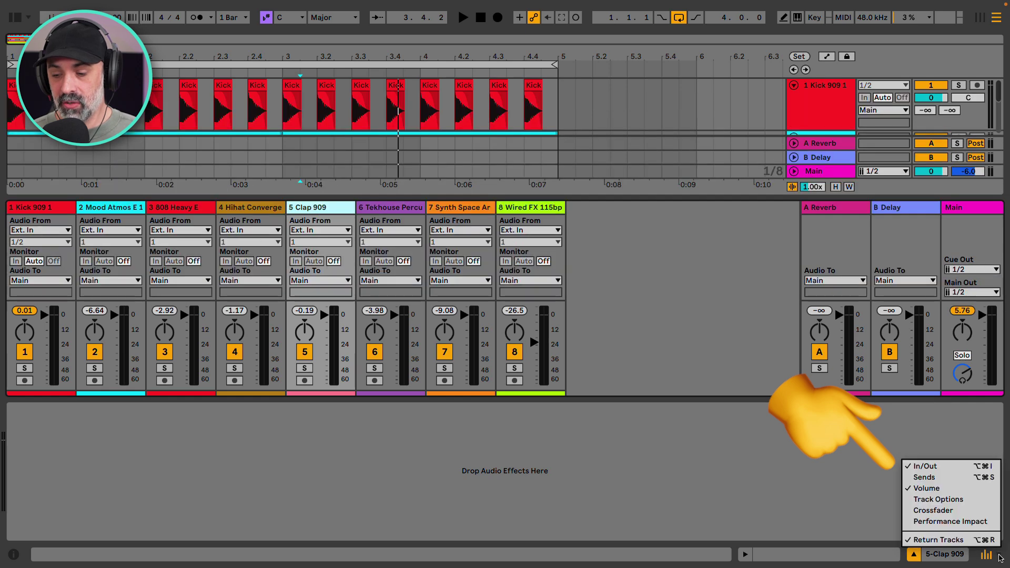
click(940, 467)
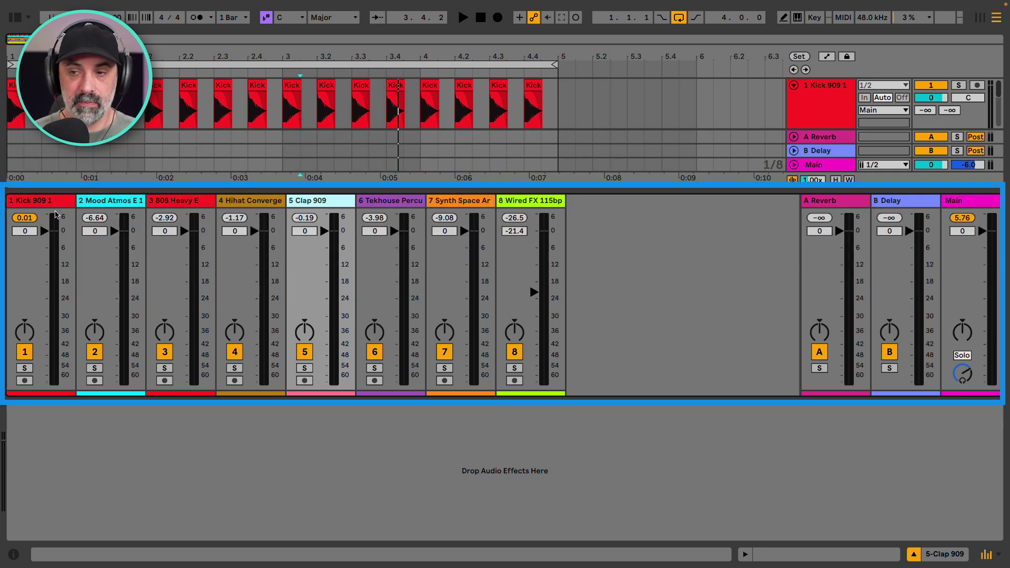
mouse_move(45, 231)
mouse_down()
mouse_move(44, 263)
mouse_move(45, 244)
mouse_up()
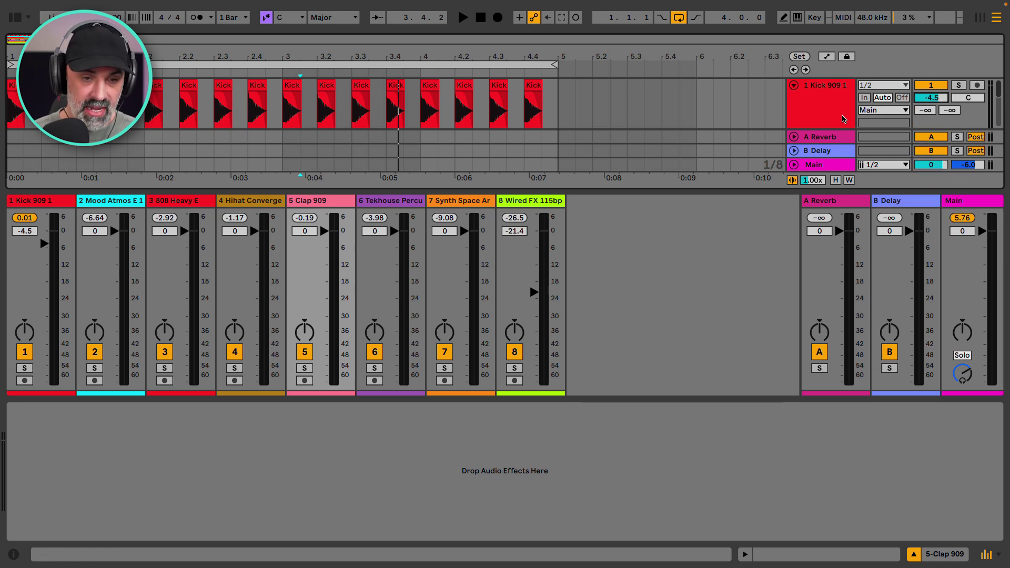
Switch to Session view and back to Arrangement, then select the Main channel
key(Tab)
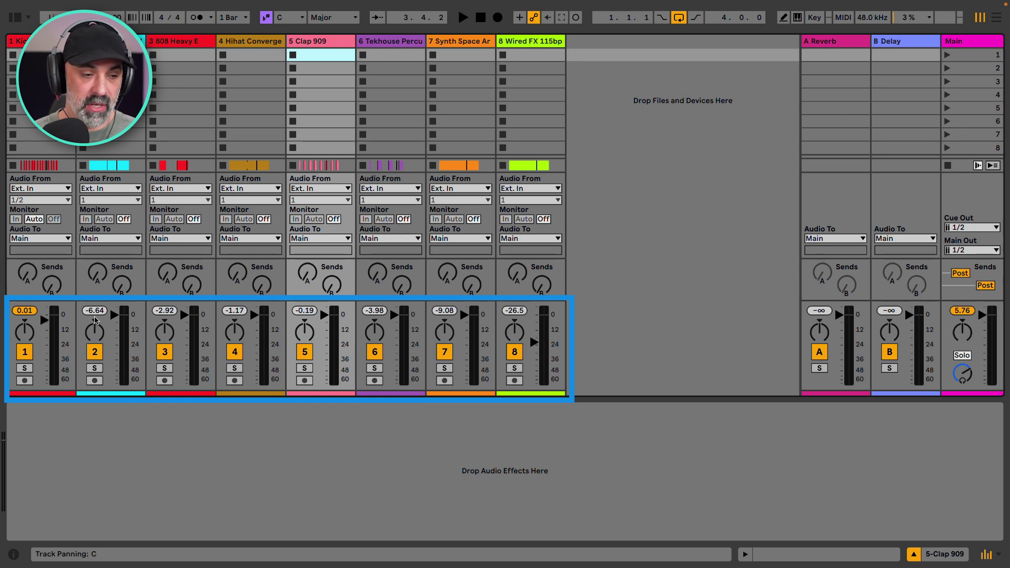
key(Tab)
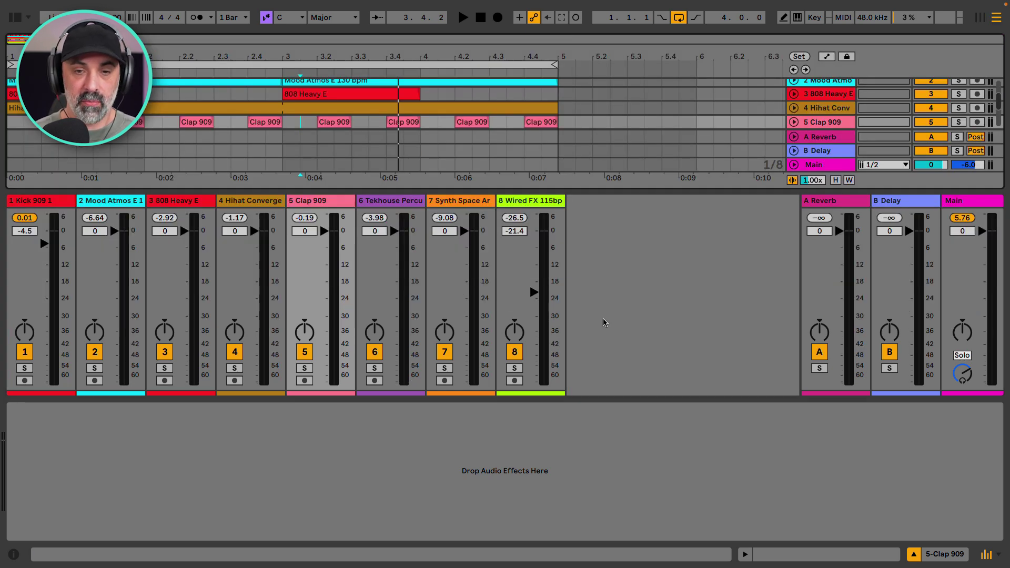
scroll(7, 101, up, 3)
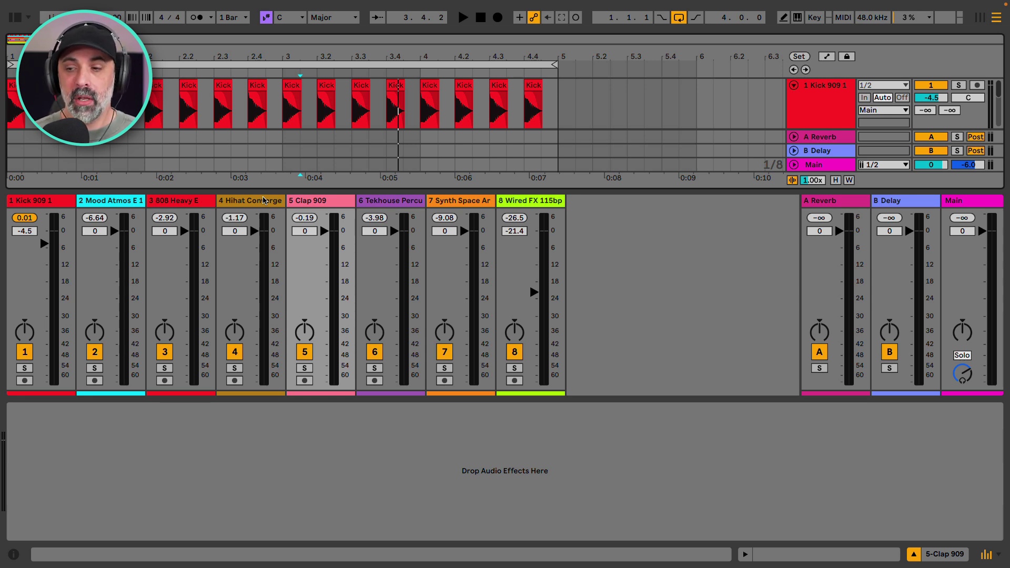
click(949, 203)
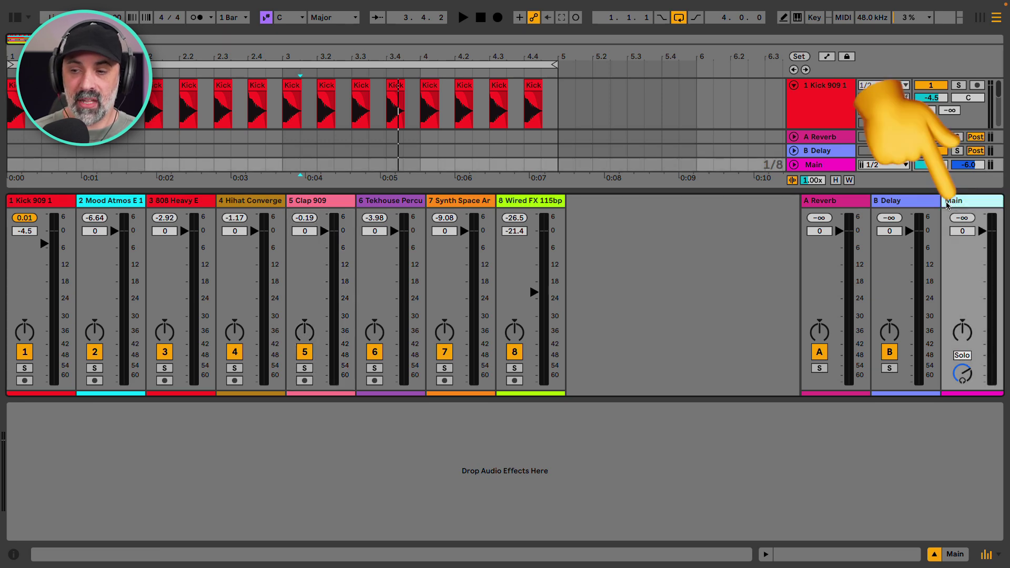
Widen the Main channel strip in the mixer and select the Kick 909 1 channel
drag(941, 201, 791, 200)
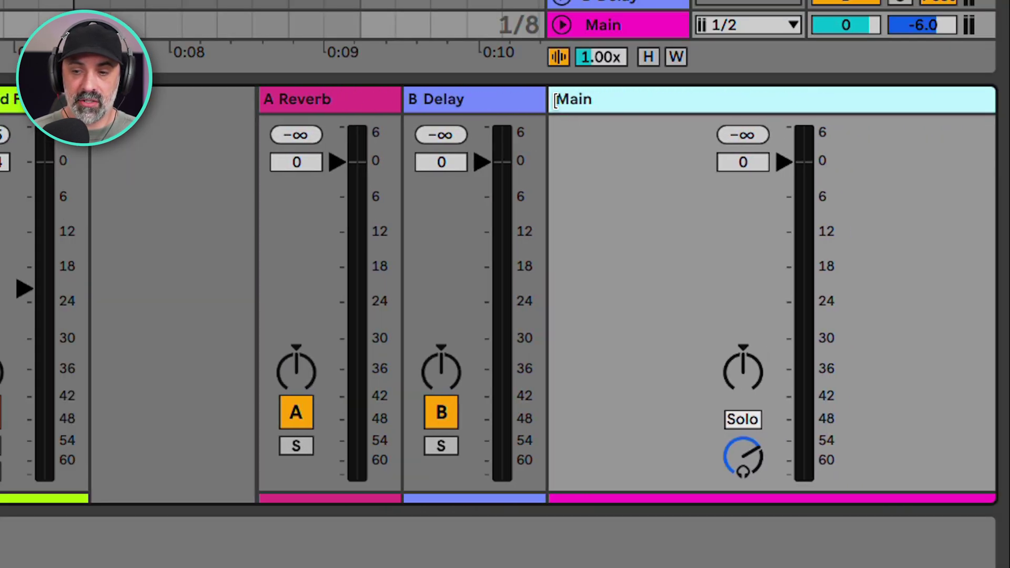
drag(555, 100, 605, 100)
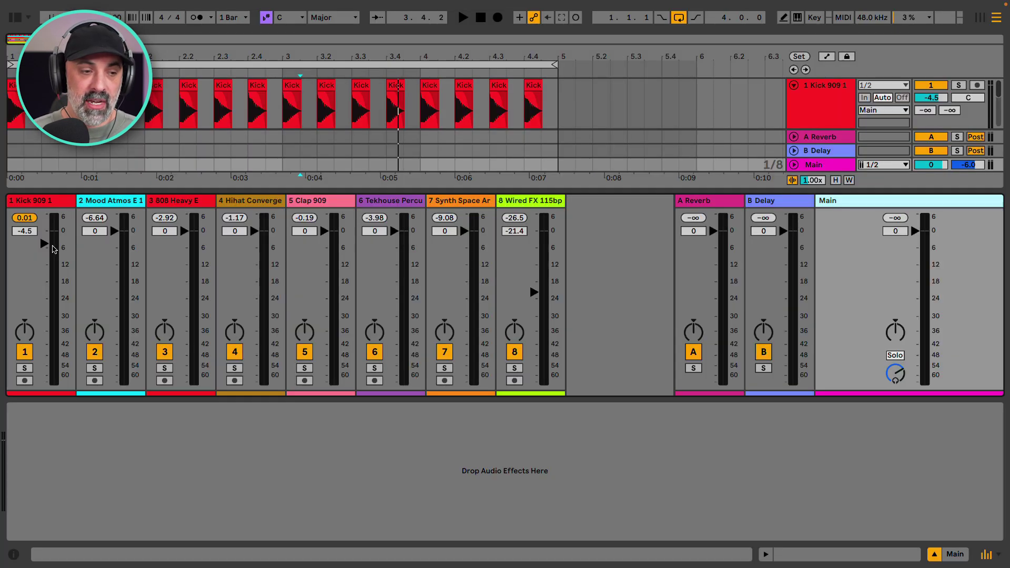
click(27, 250)
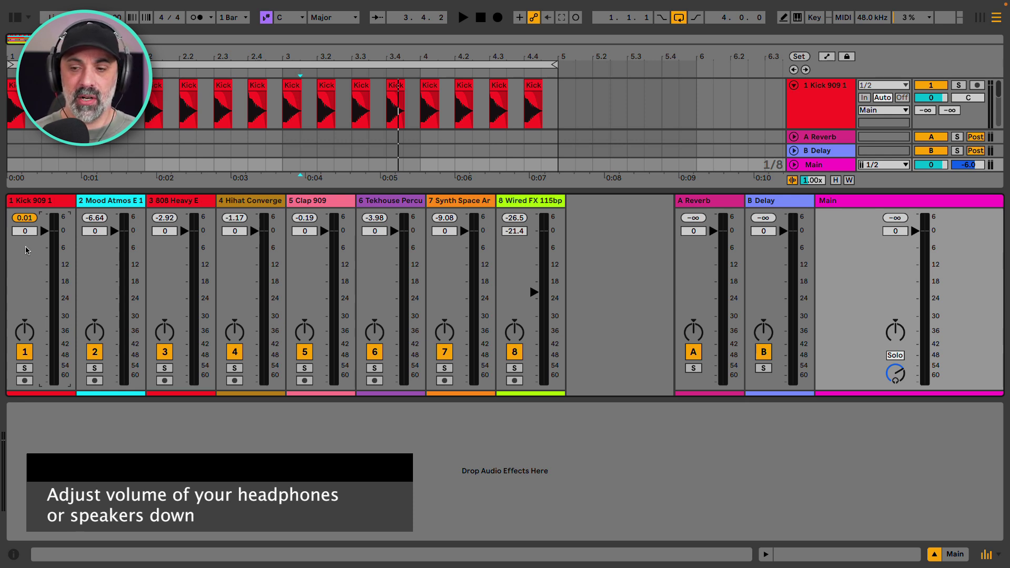
Play and stop the song, clear the Main peak readout, and switch off Mood Atmos (track 2)
key(space)
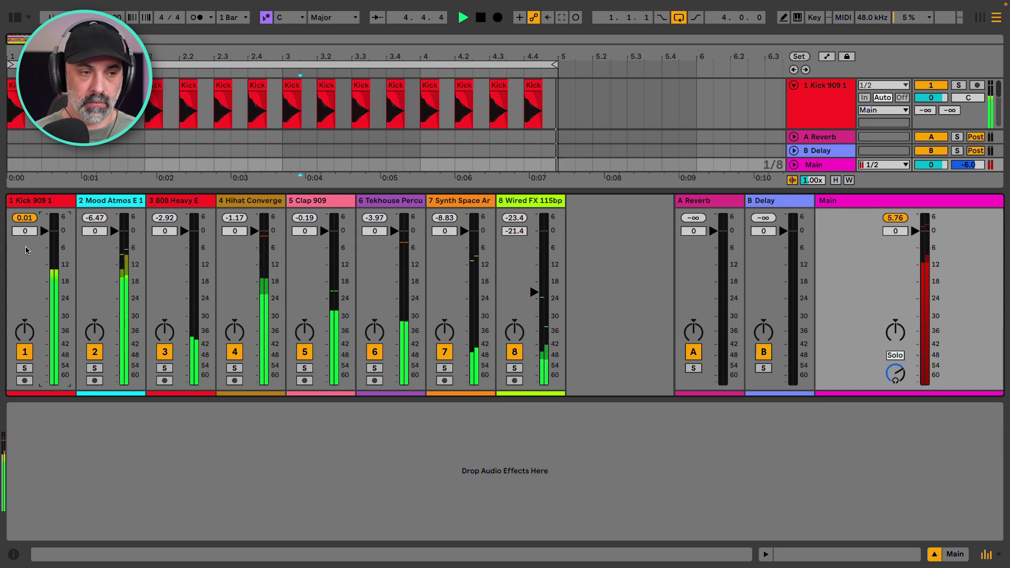
key(space)
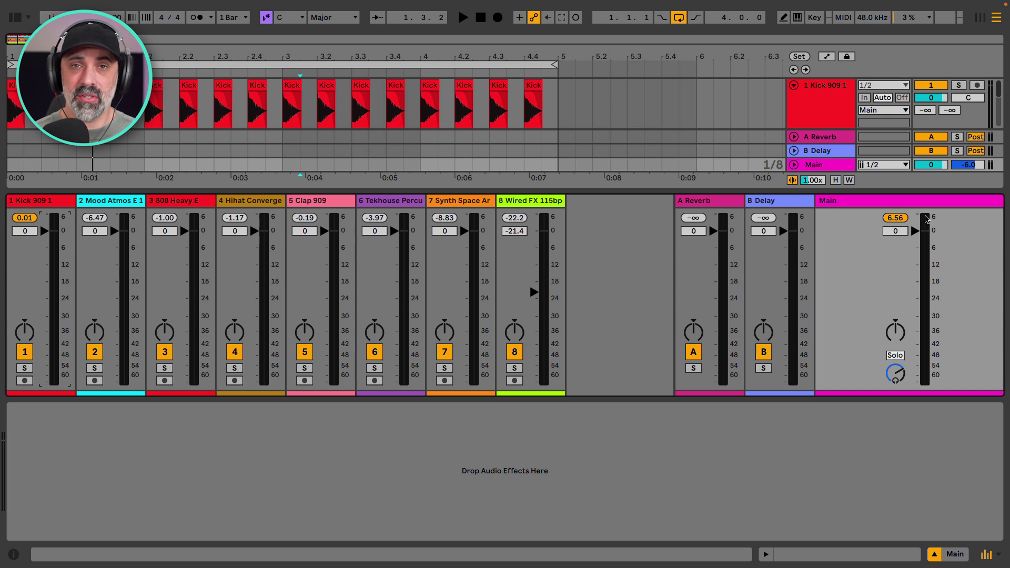
click(887, 220)
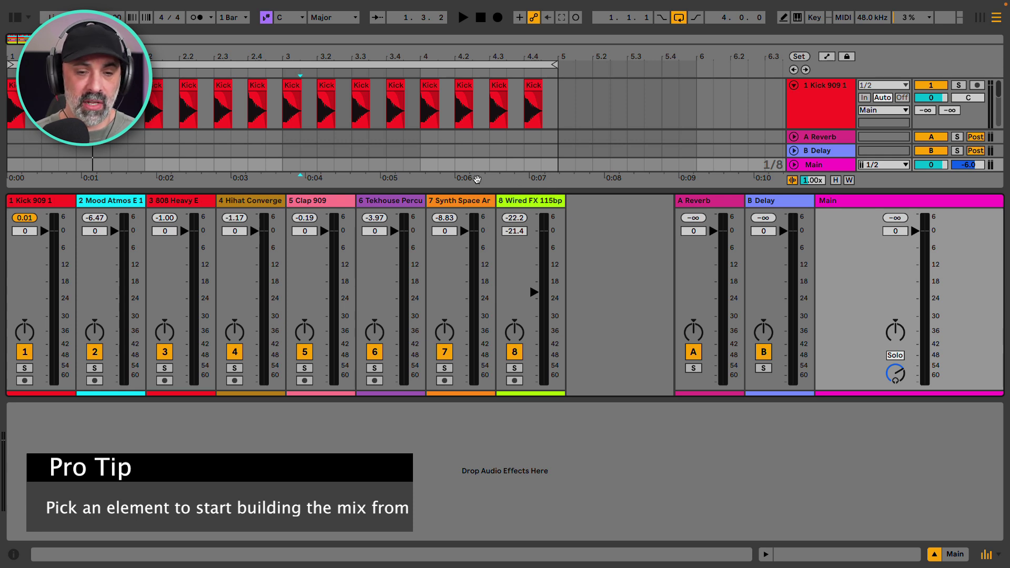
click(94, 353)
Switch off tracks 3 through 8 so only Kick 909 1 stays active
click(165, 352)
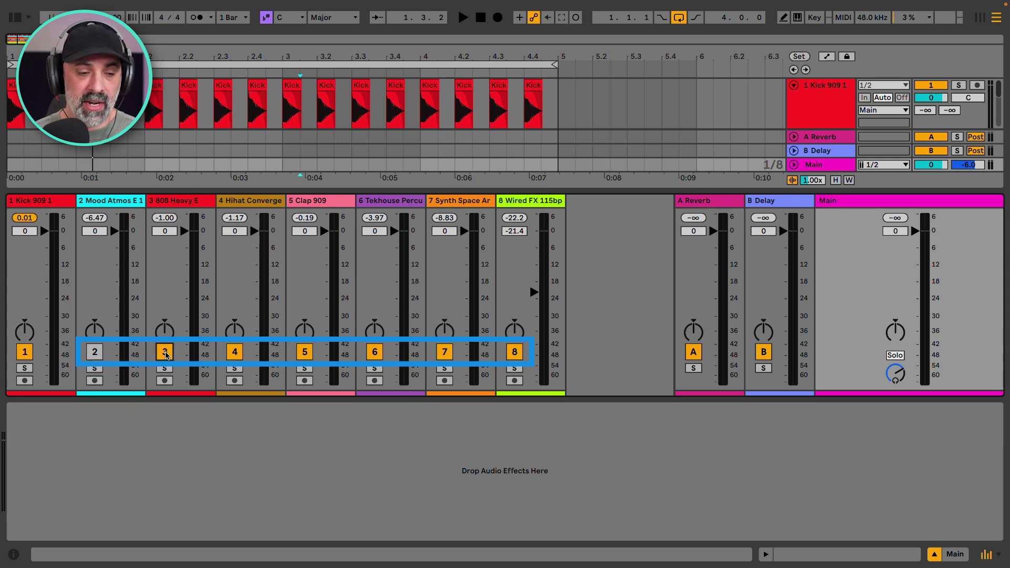
click(234, 352)
click(303, 356)
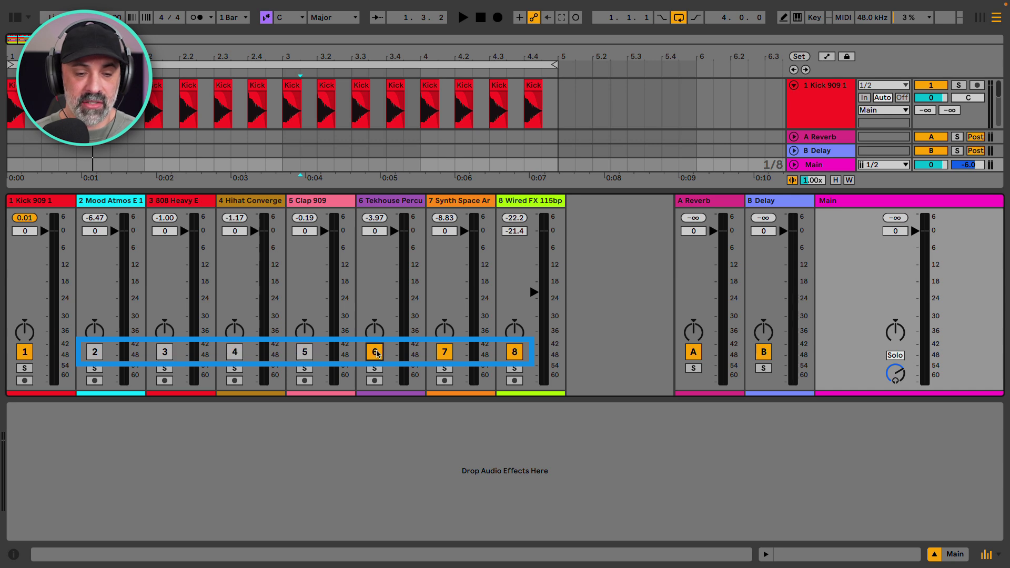
click(375, 352)
click(444, 351)
click(514, 352)
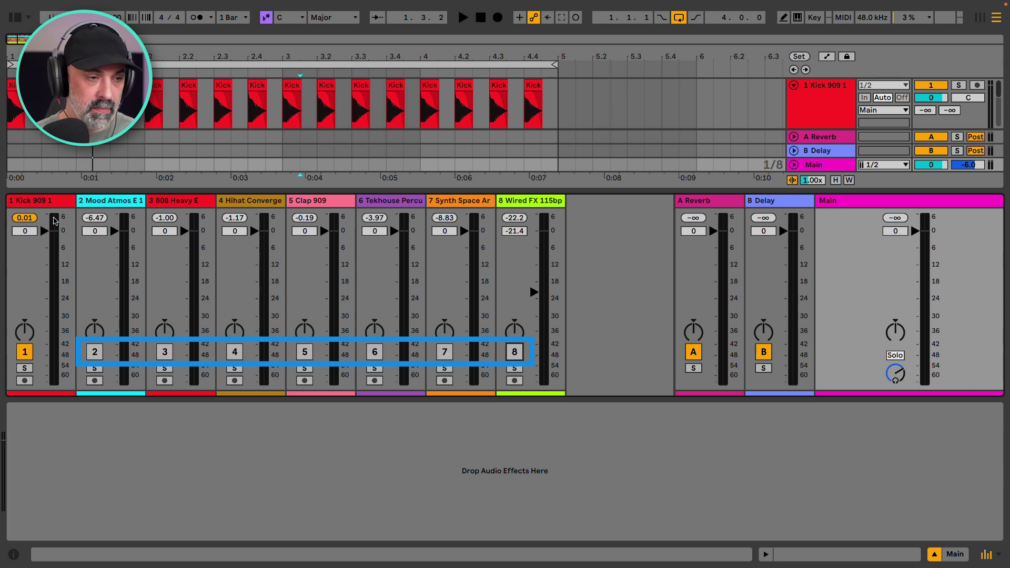
Audition the kick alone, clear Kick and Main peak readouts, and lower the kick to -12.4 dB while playing
key(space)
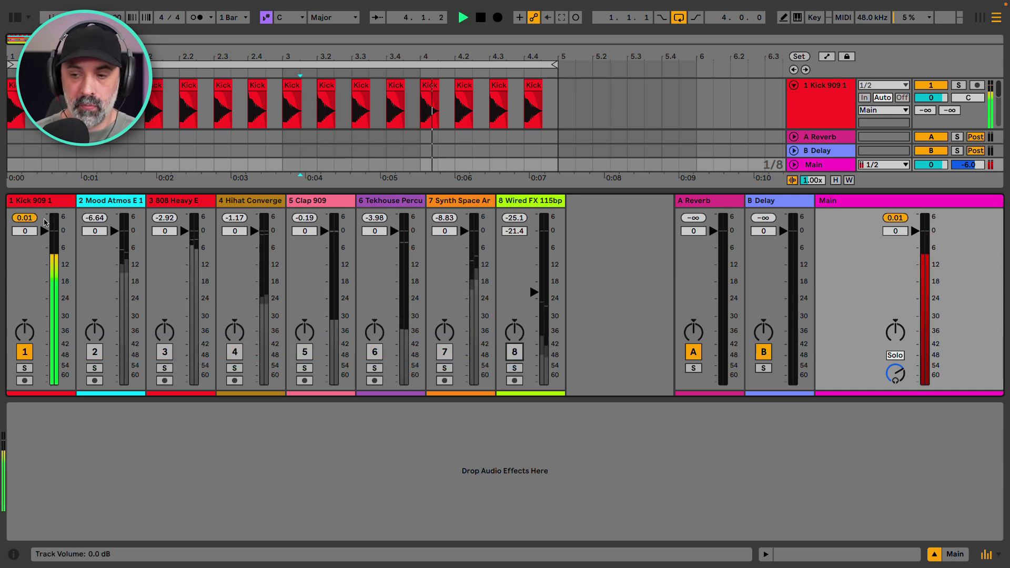
key(space)
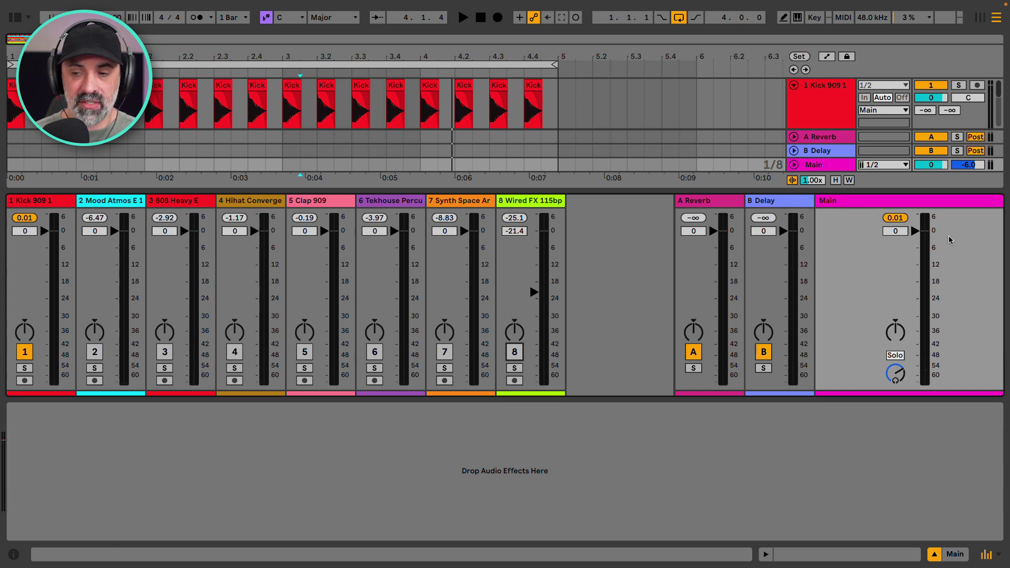
key(space)
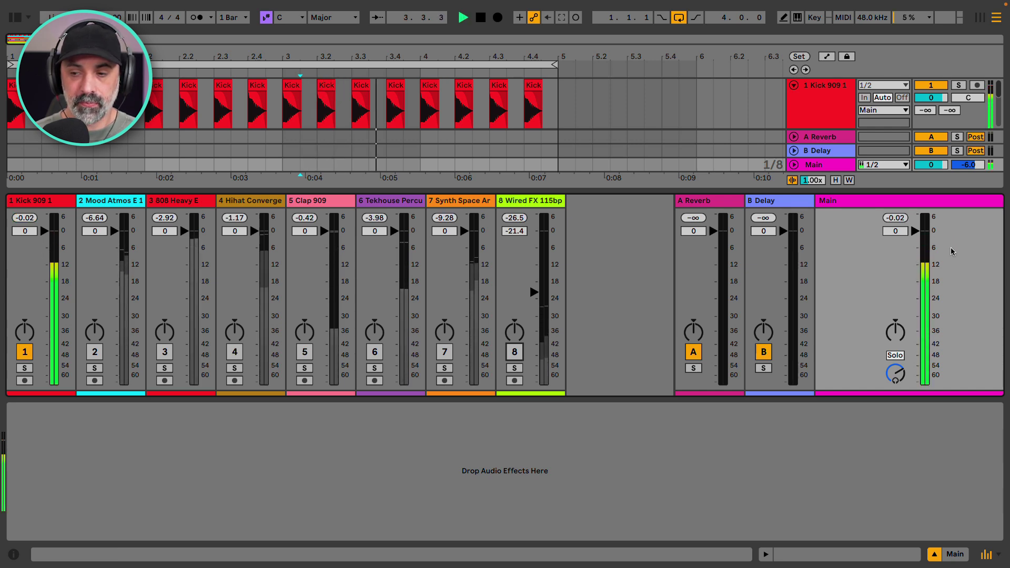
key(space)
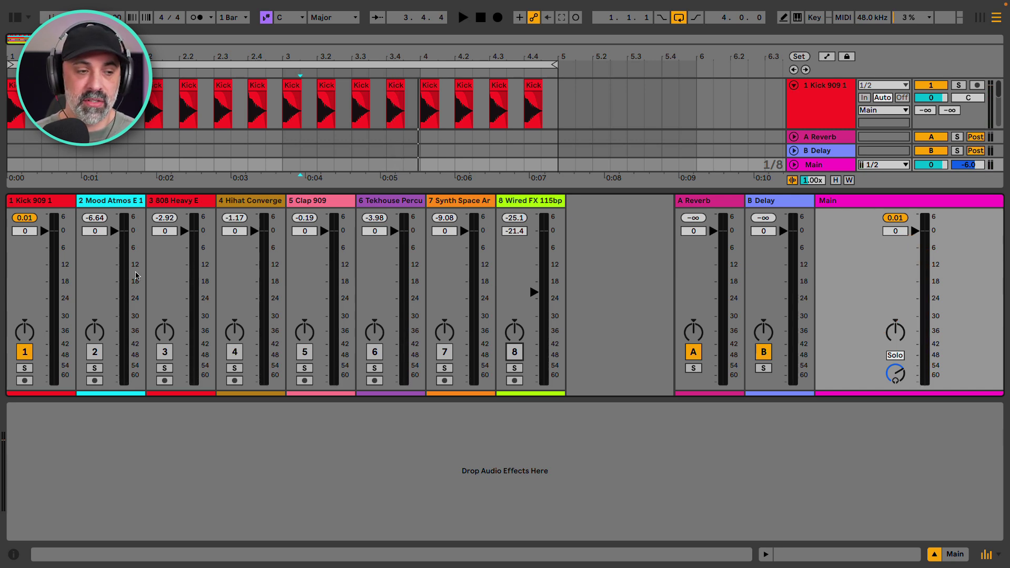
click(27, 222)
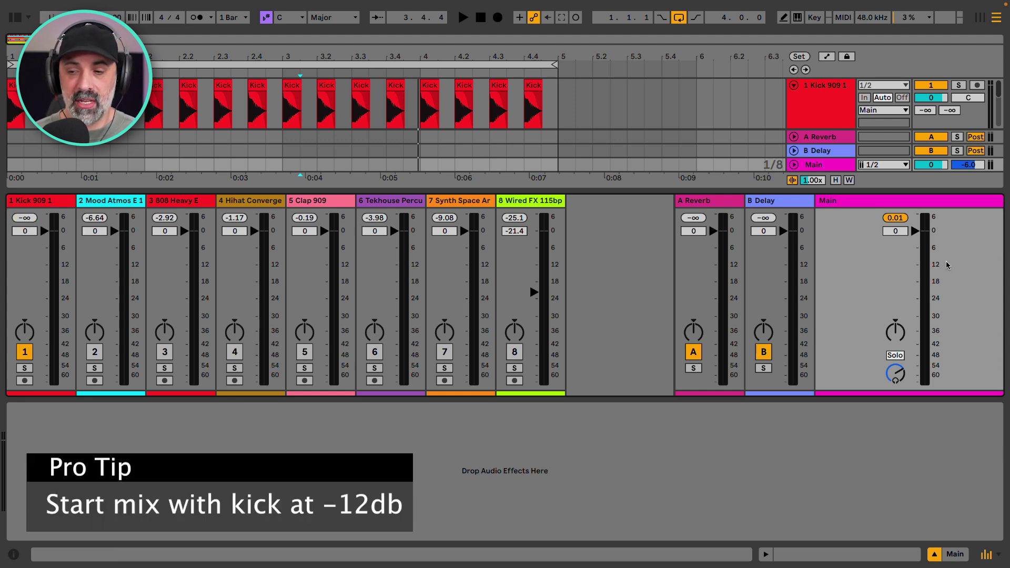
click(895, 218)
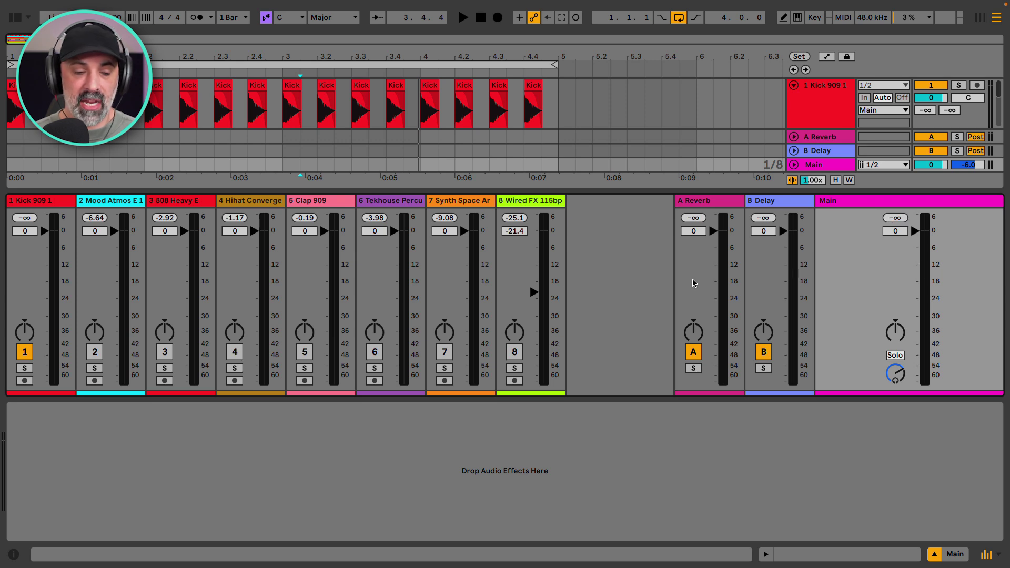
key(space)
drag(44, 231, 43, 266)
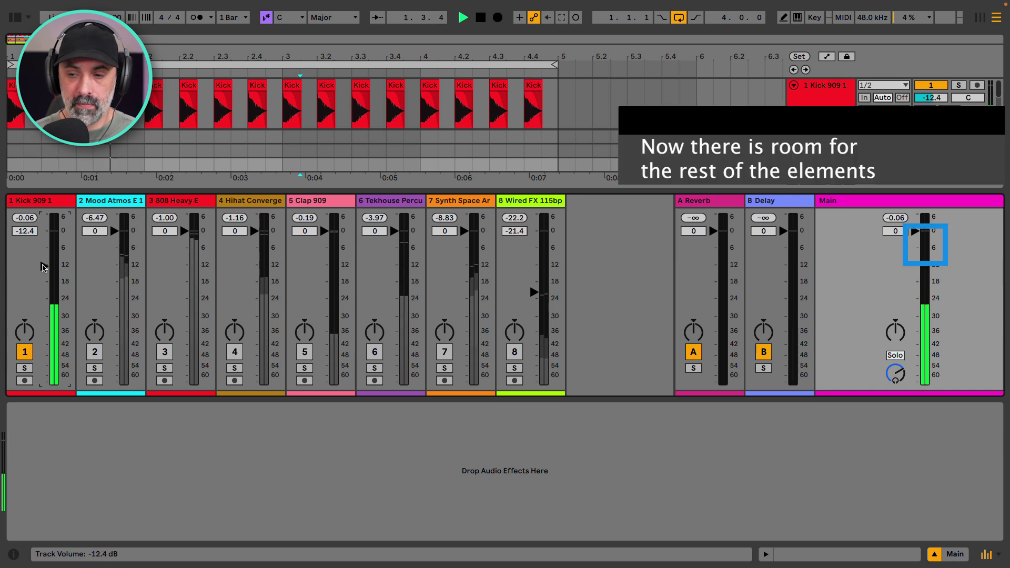
Nudge Kick 909 1's volume to -12.2 dB, stop, then restart playback
drag(43, 267, 43, 265)
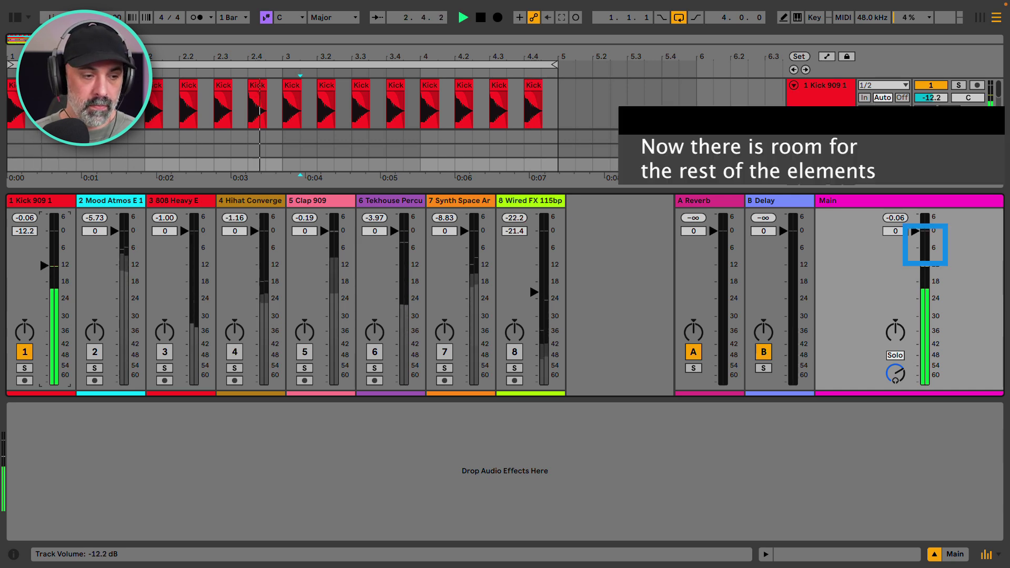
key(space)
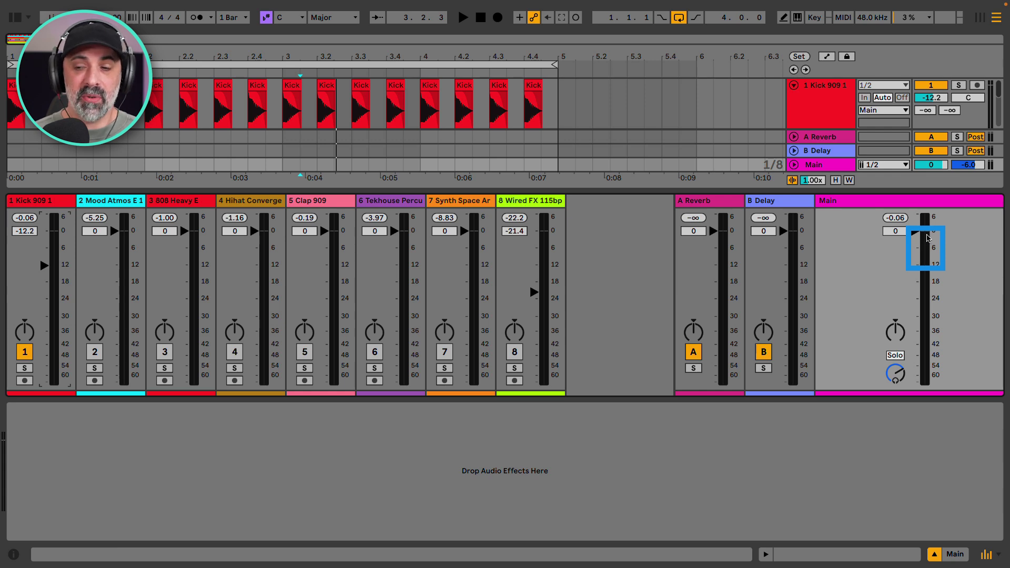
key(space)
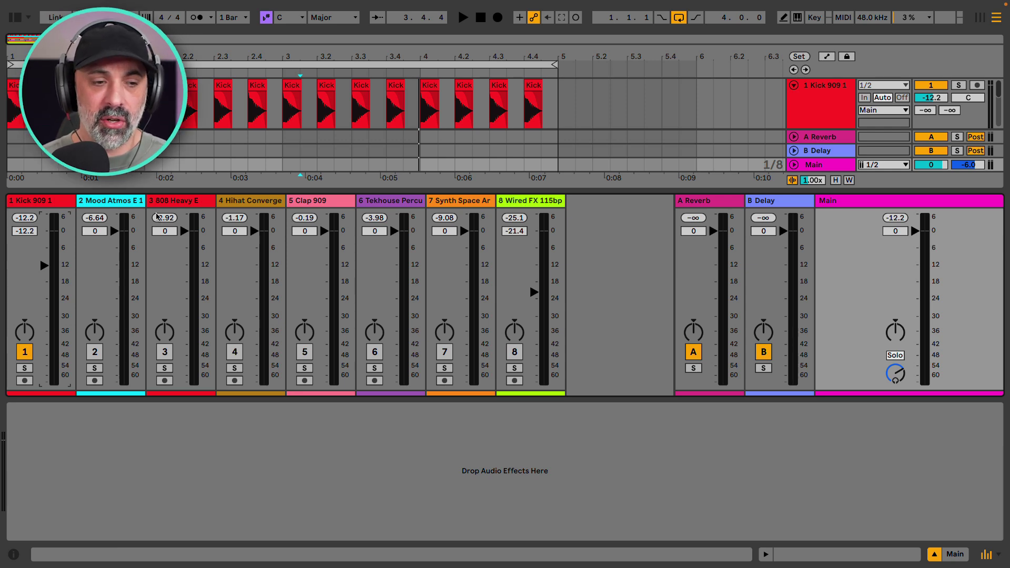
Move the Clap 909 track to position 2, directly after Kick 909 1
click(242, 202)
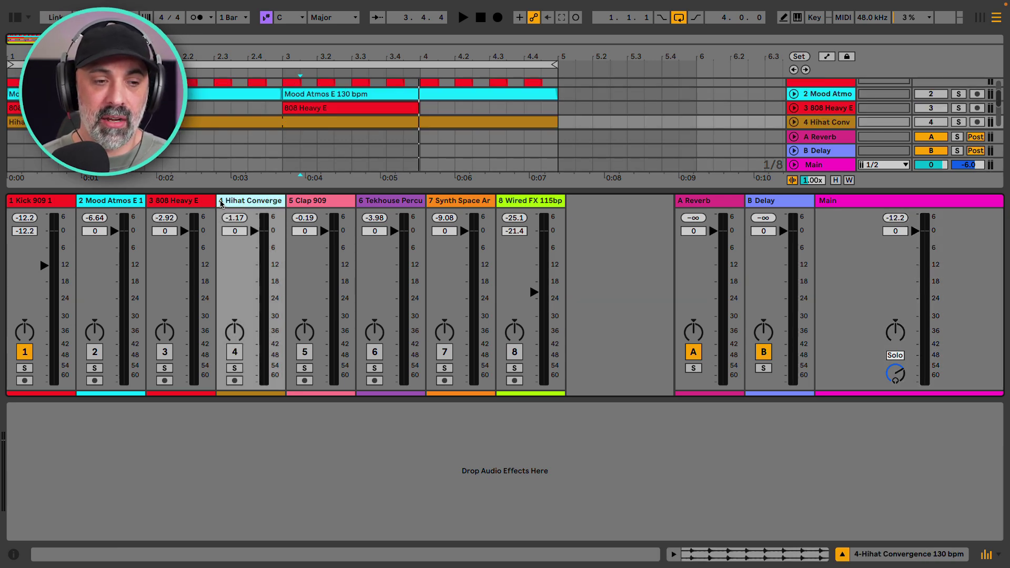
click(197, 203)
click(60, 200)
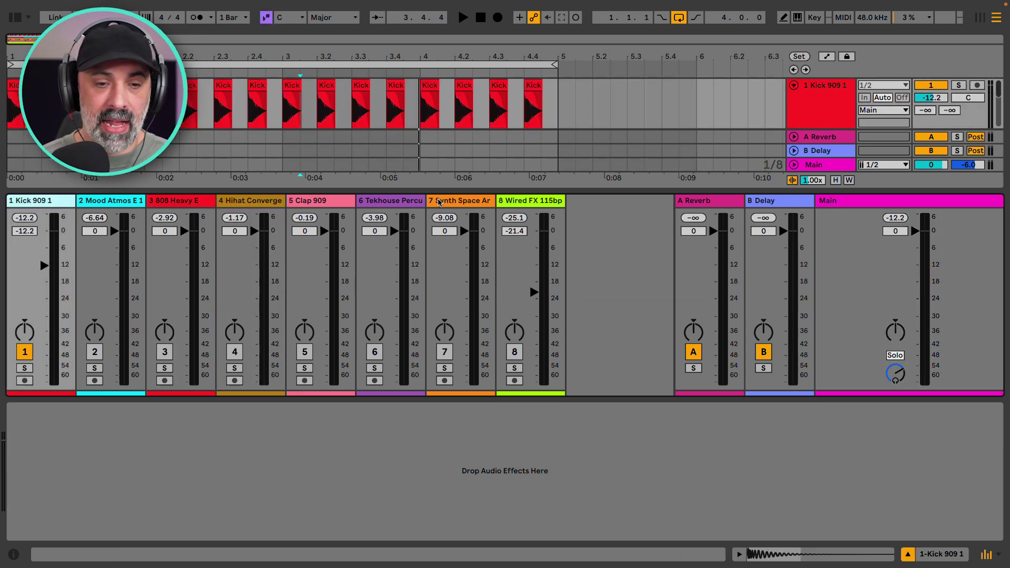
click(314, 199)
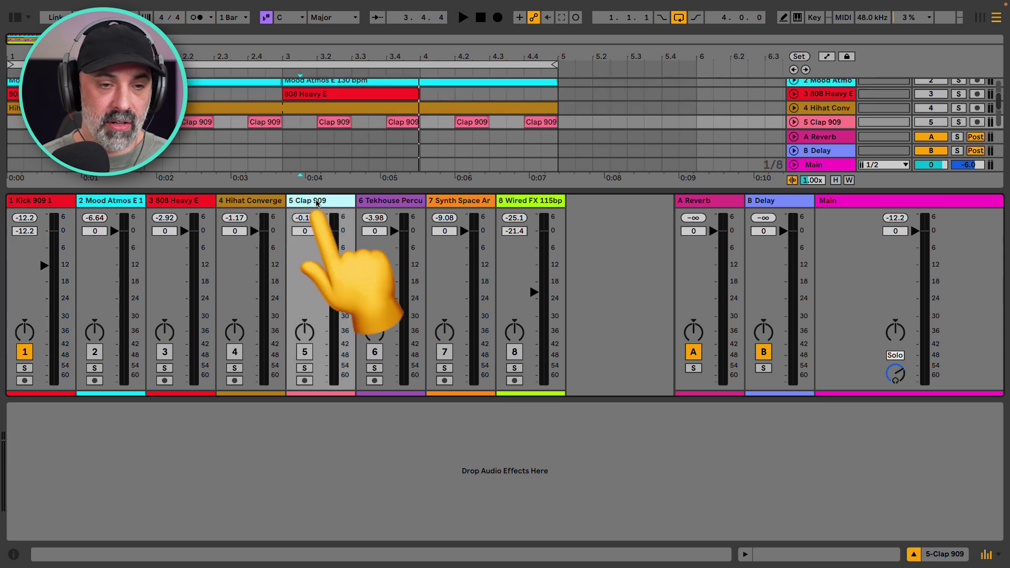
drag(316, 203, 88, 205)
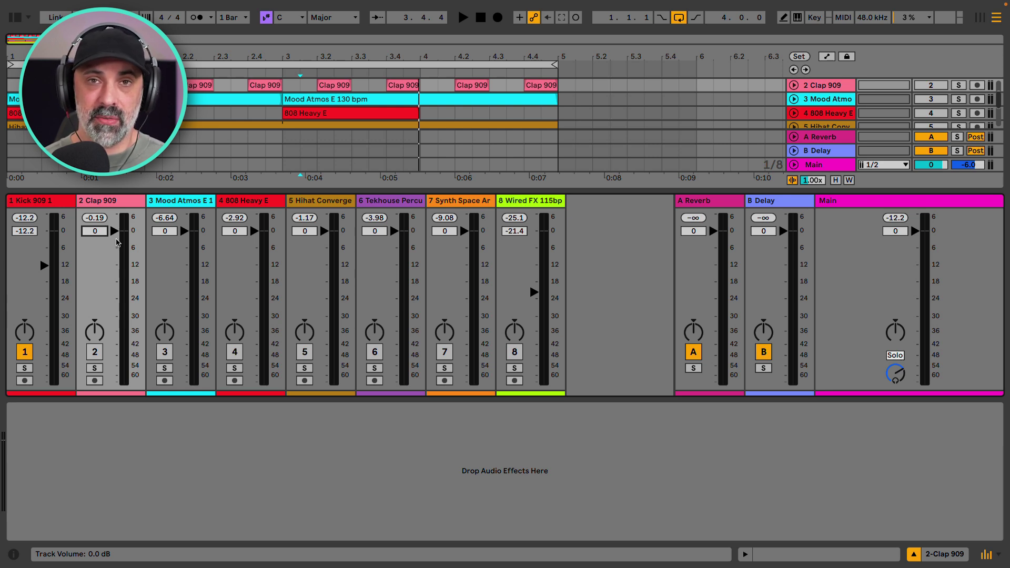
Step Clap 909's volume through -3, -6, -9 to -12 dB, activate it, and stop playback
text(-3)
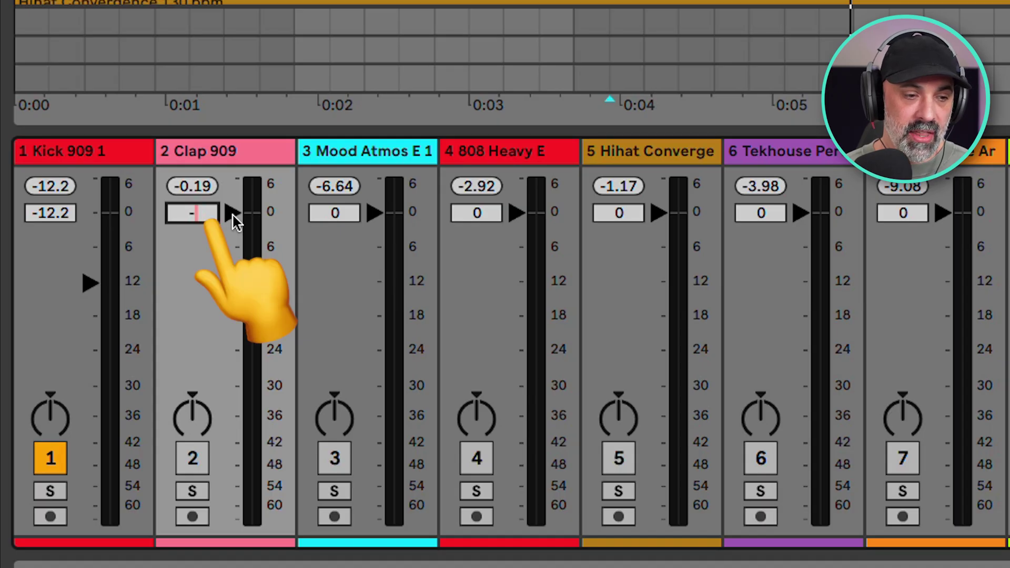
key(Return)
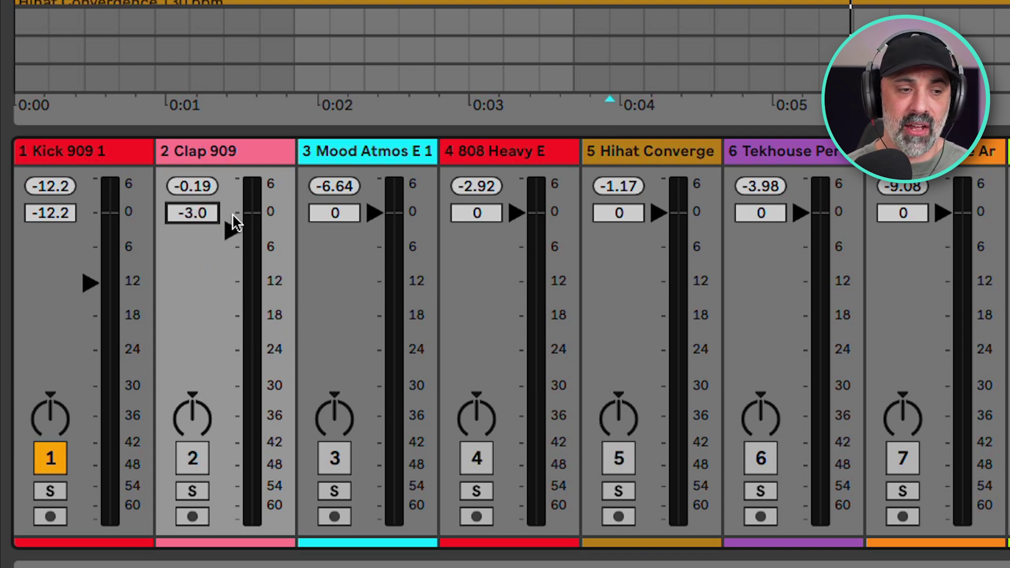
click(193, 458)
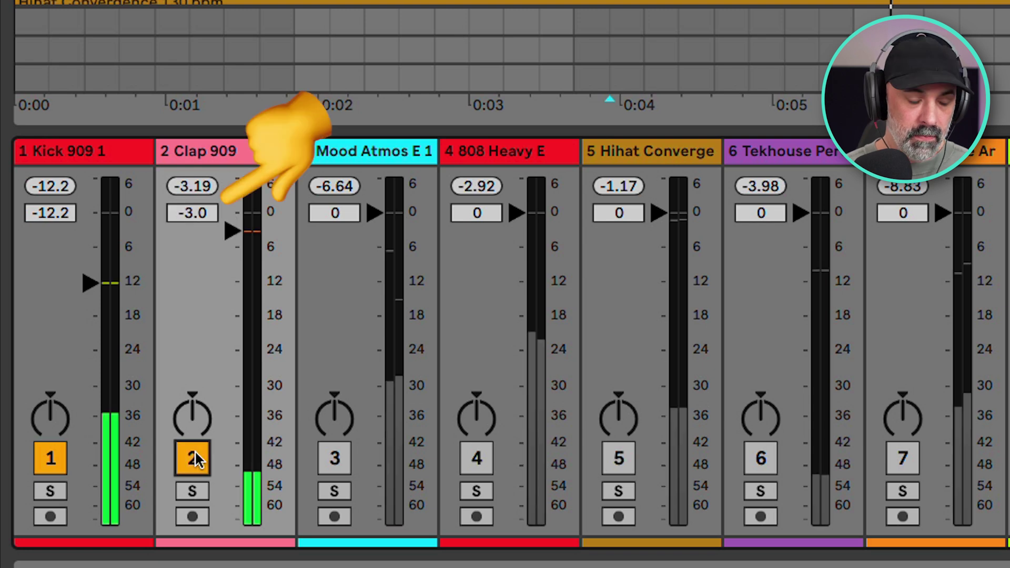
scroll(205, 208, up, 1)
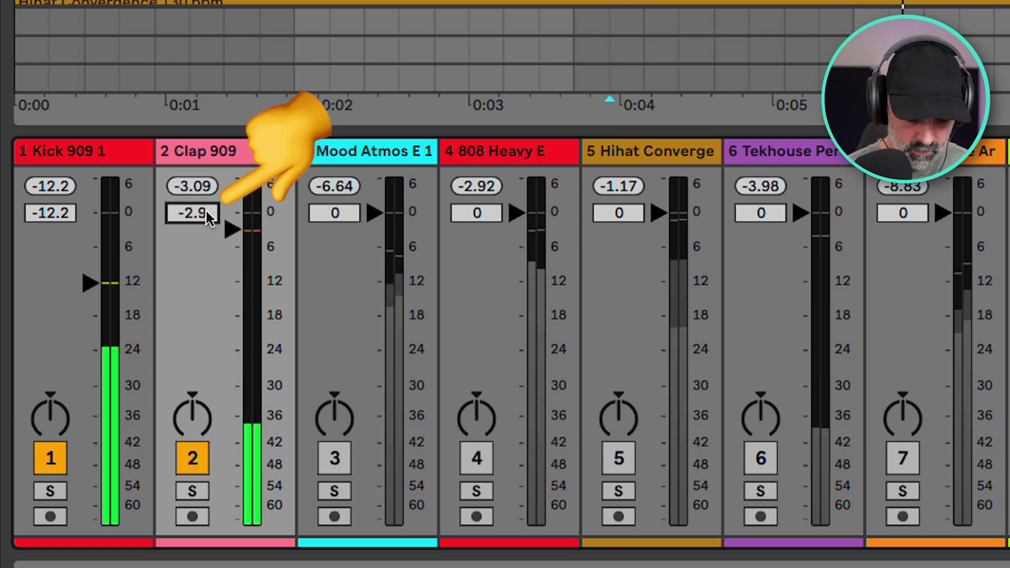
text(-6)
key(Return)
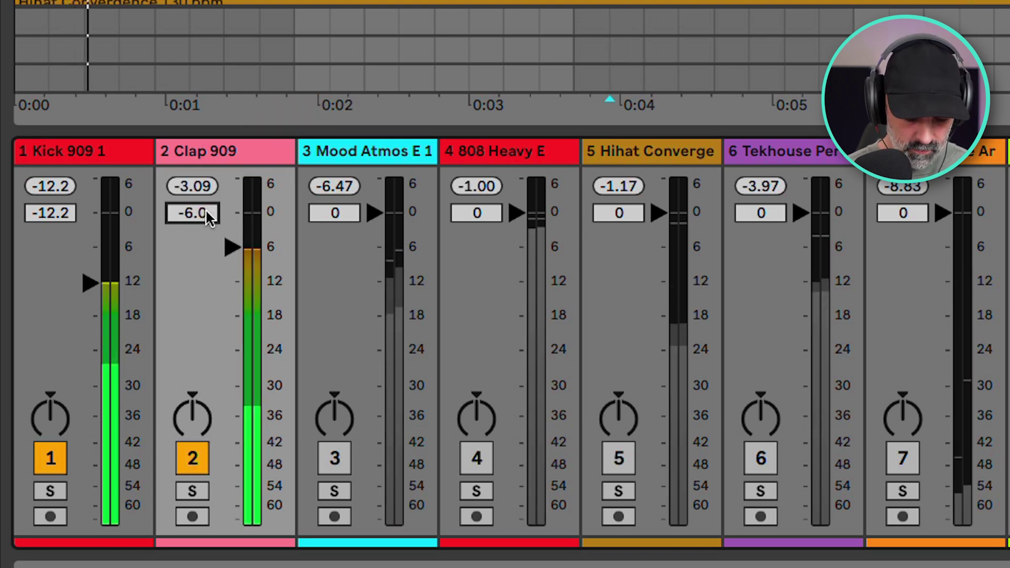
text(-9)
key(Return)
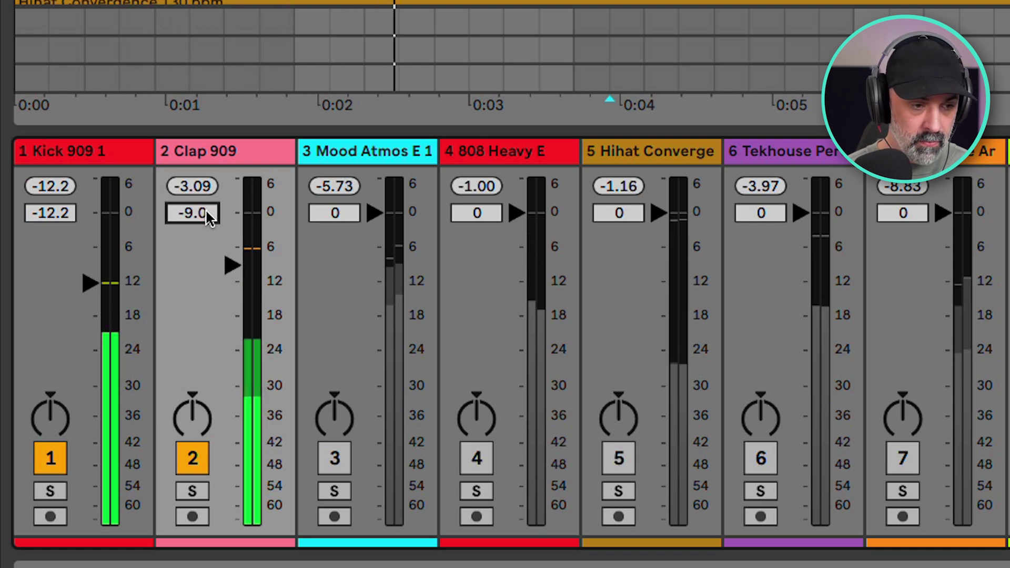
text(-12)
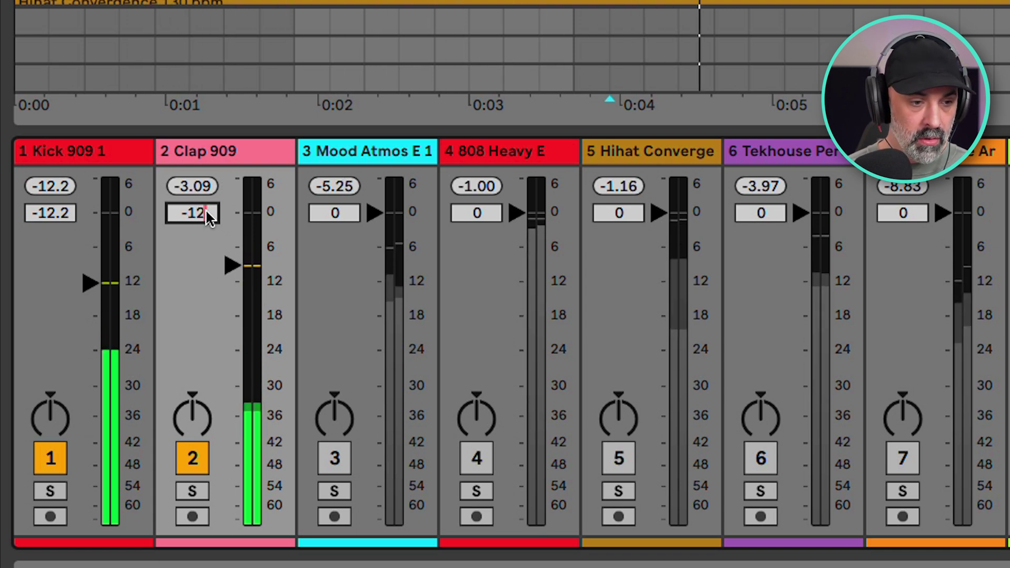
key(Return)
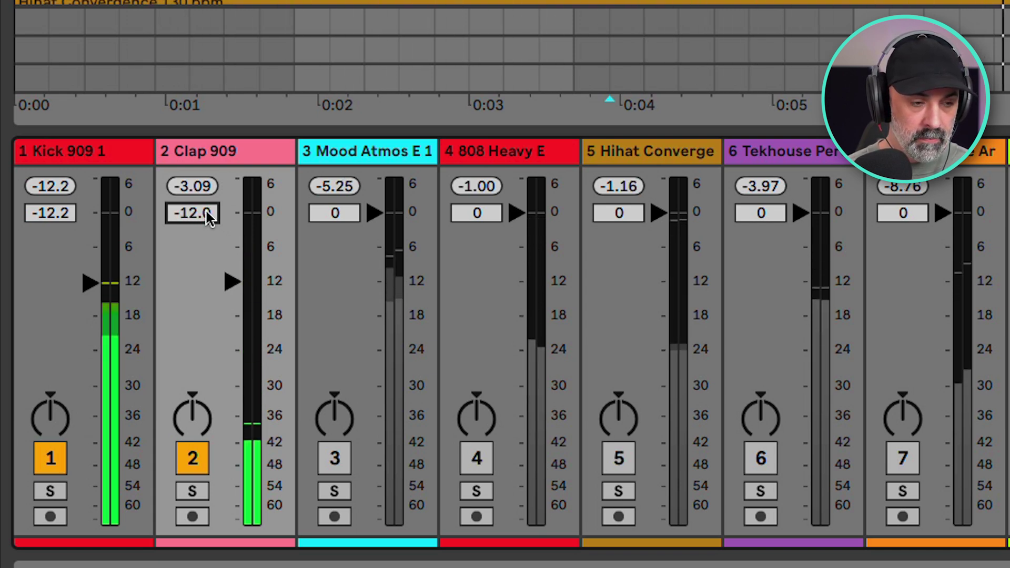
key(space)
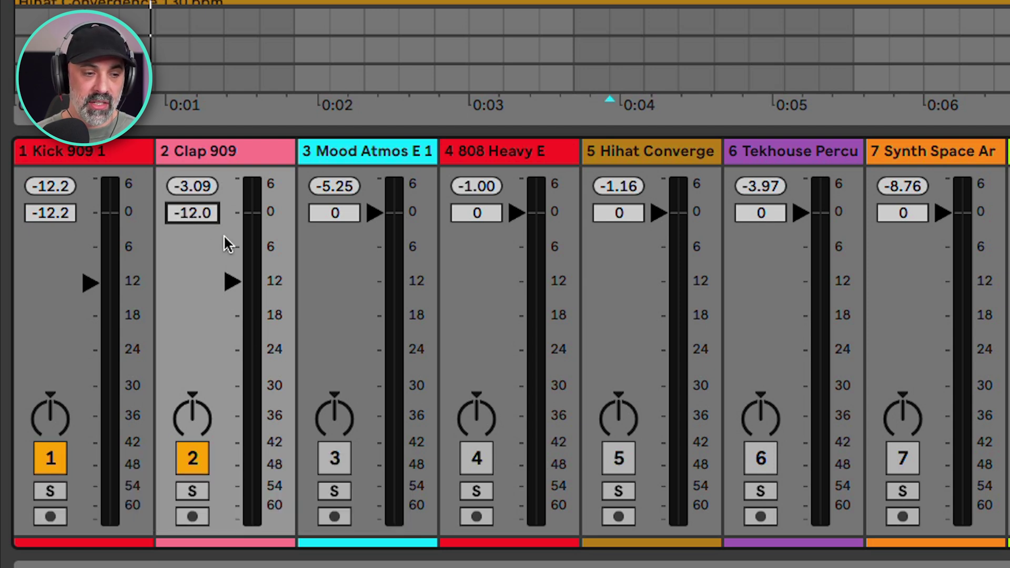
Lower Clap 909 by 1 dB to -13.0 dB and start playback
key(Down)
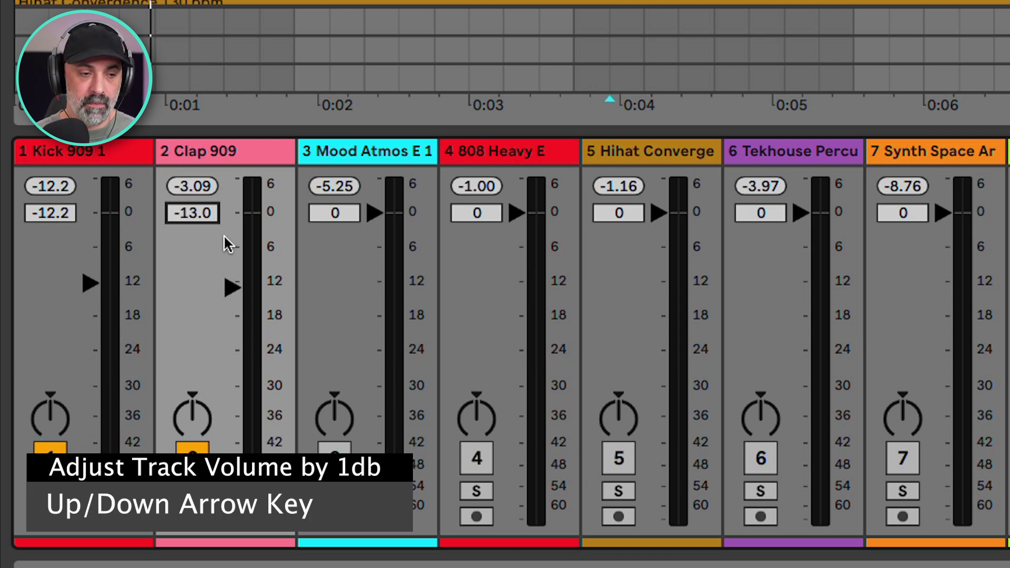
key(space)
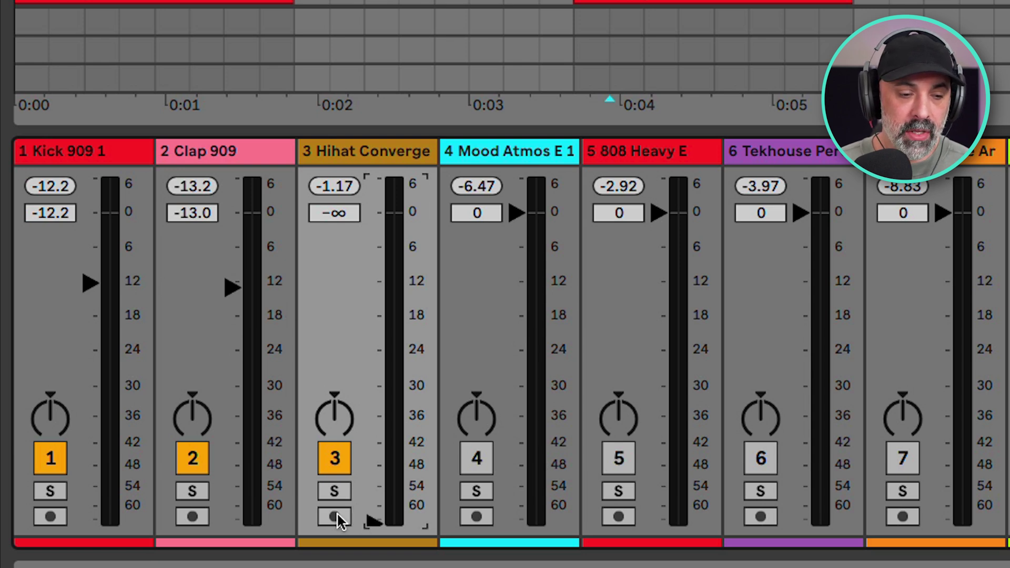
Raise Hihat Converge from silence, riding its fader between about -6 and -19 dB
drag(370, 525, 374, 264)
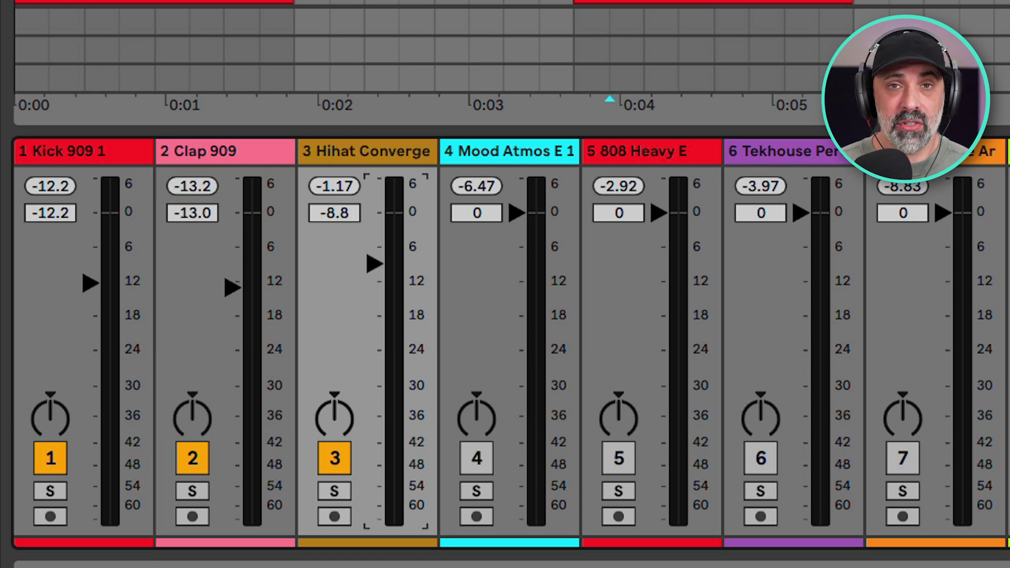
drag(374, 264, 374, 311)
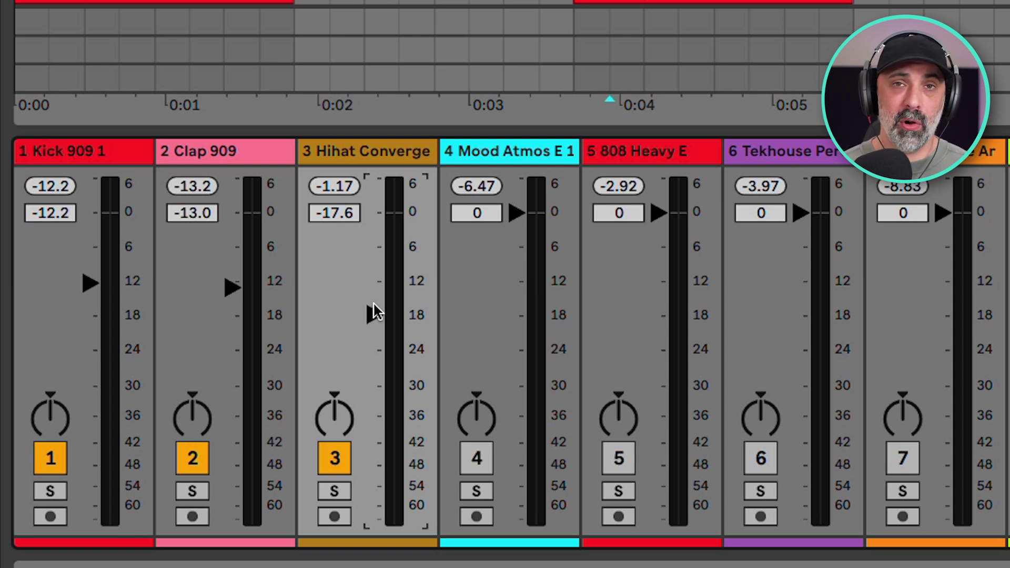
drag(374, 310, 374, 248)
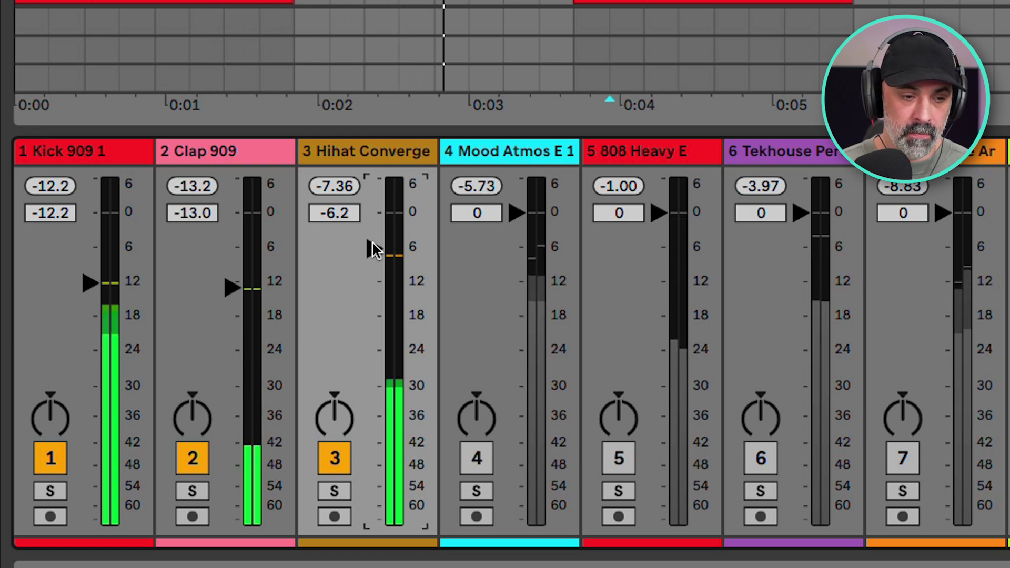
drag(371, 246, 374, 286)
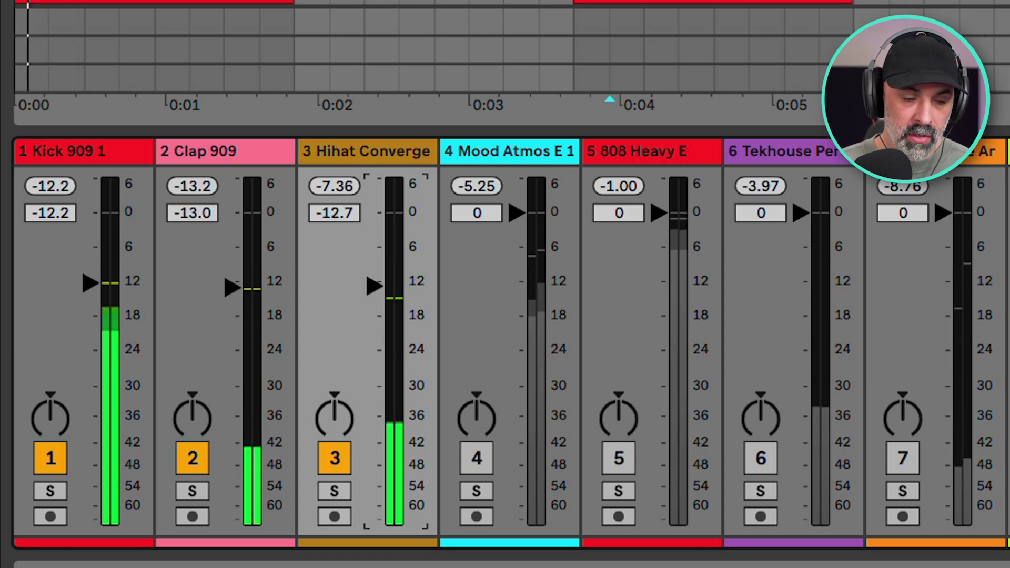
Stop playback with Hihat Converge left at -12.7 dB
key(space)
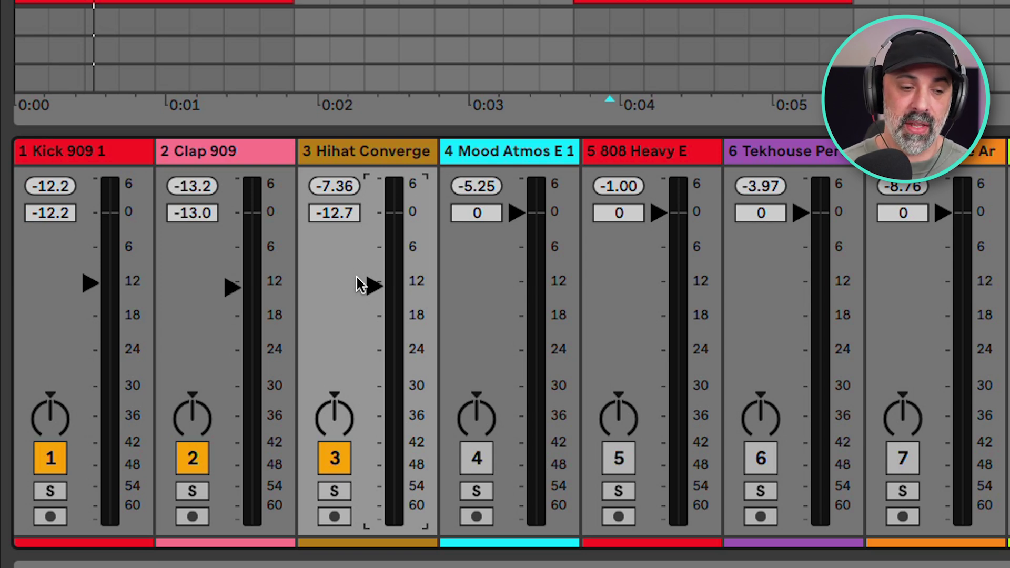
Move Tekhouse Percu to track 4 and switch it on
click(793, 151)
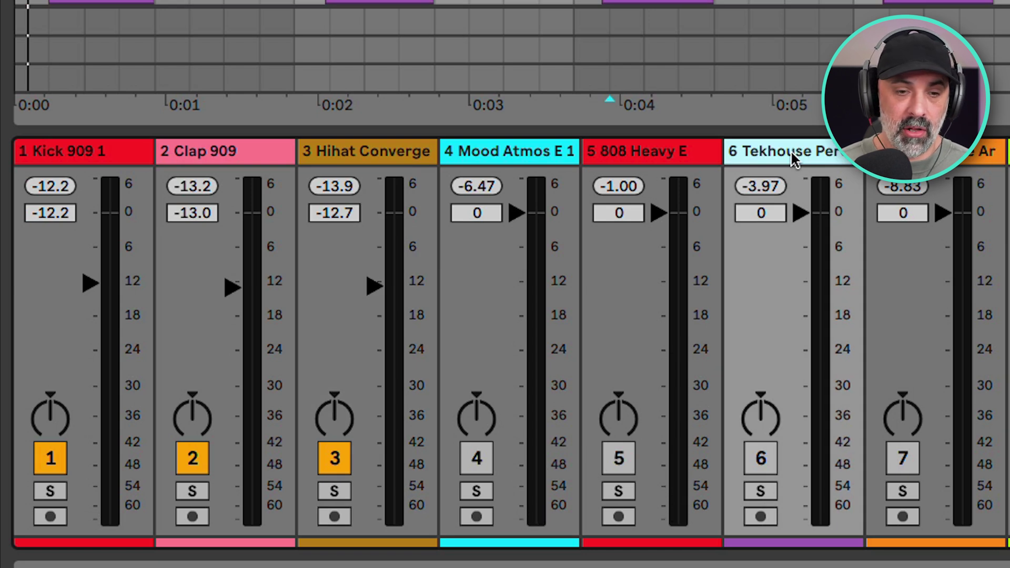
drag(790, 150, 476, 164)
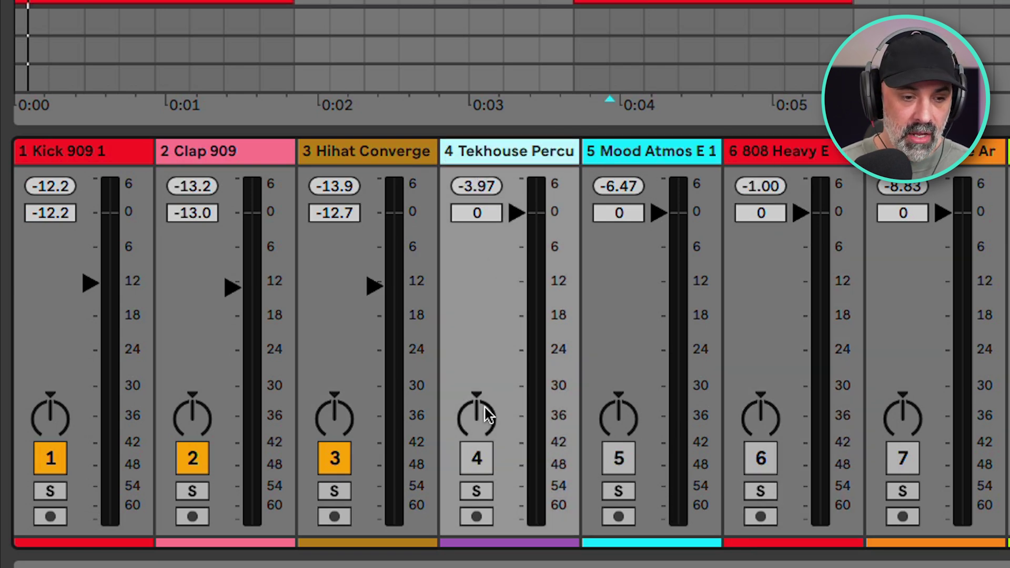
click(474, 458)
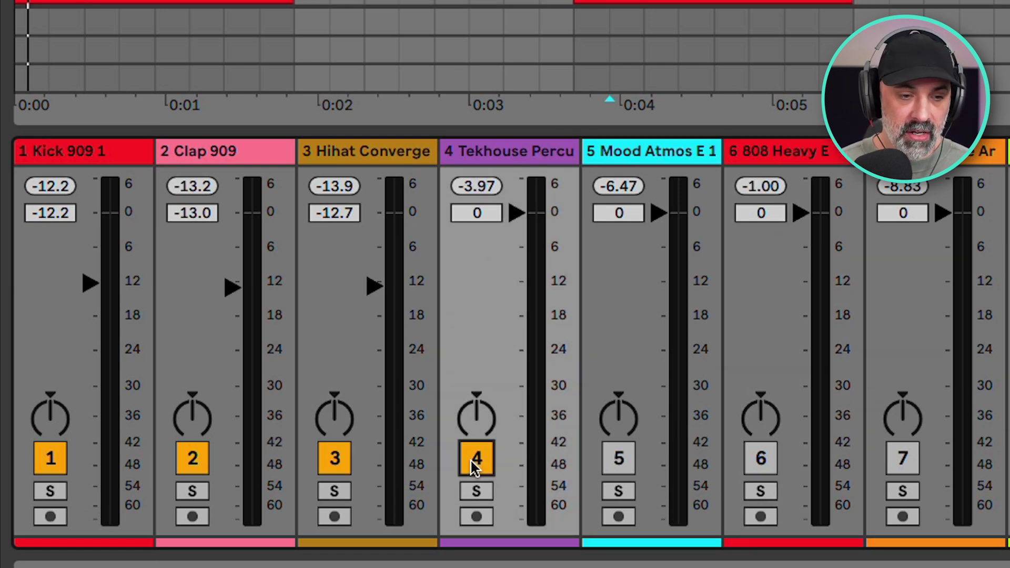
click(514, 211)
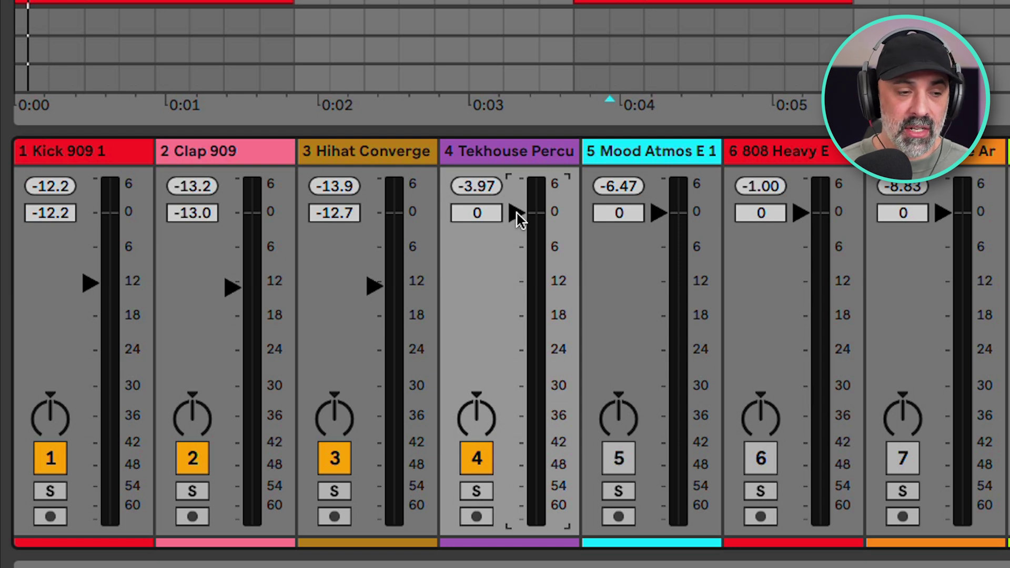
Solo Kick 909 1 and Tekhouse Percu, audition percussion levels, then reset it to 0 dB and play
click(89, 286)
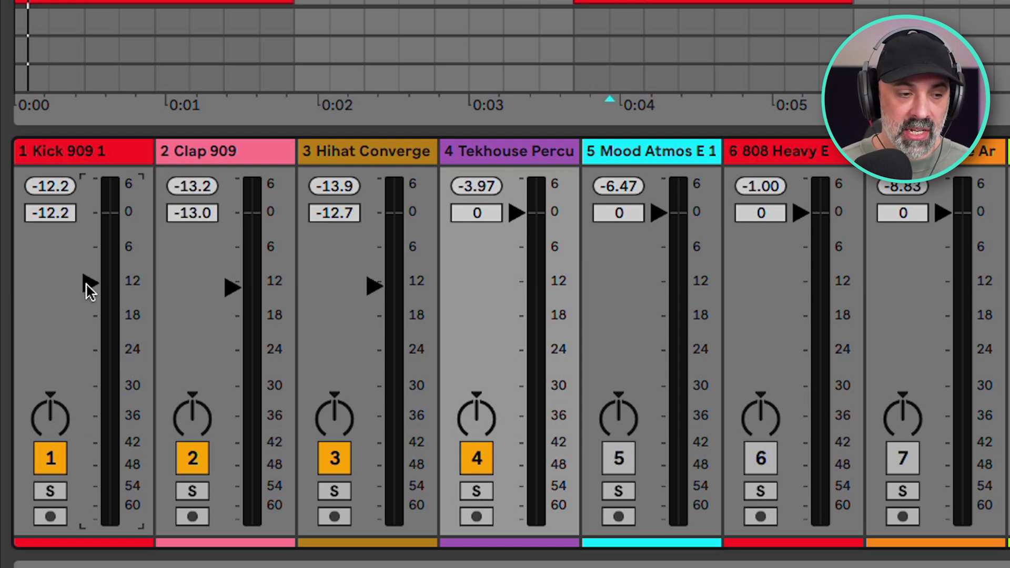
click(50, 490)
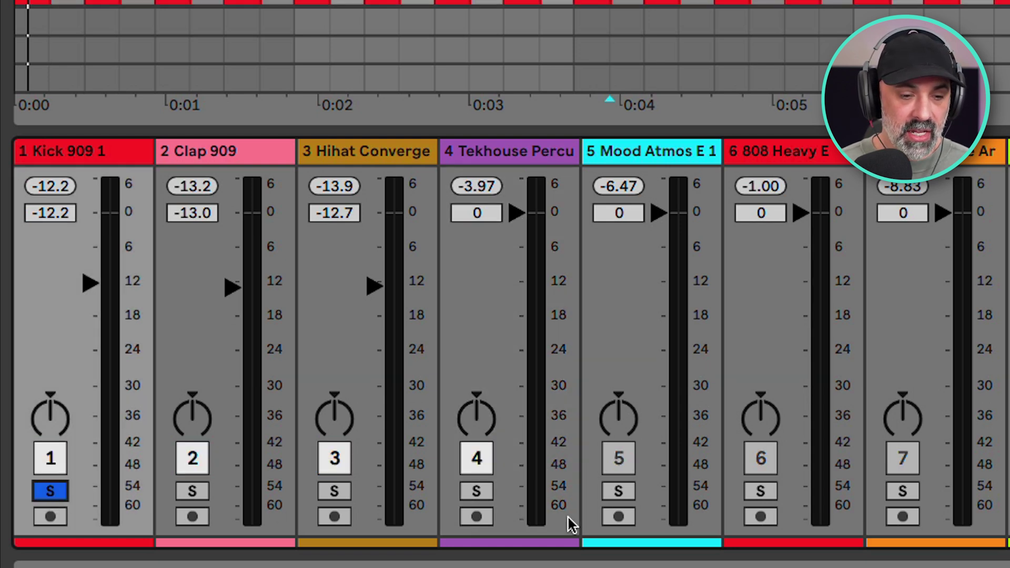
click(467, 492)
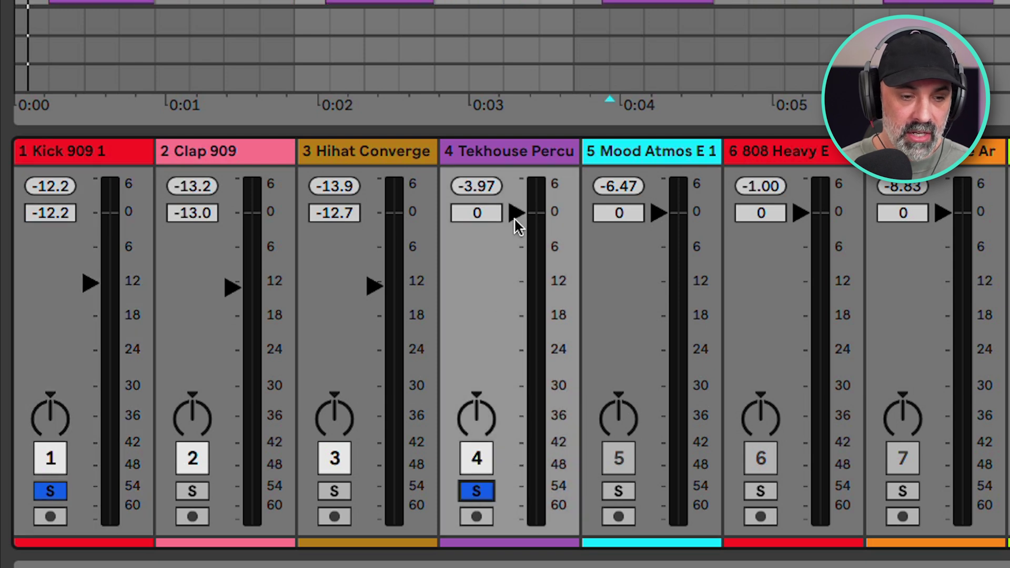
drag(514, 212, 516, 294)
click(50, 277)
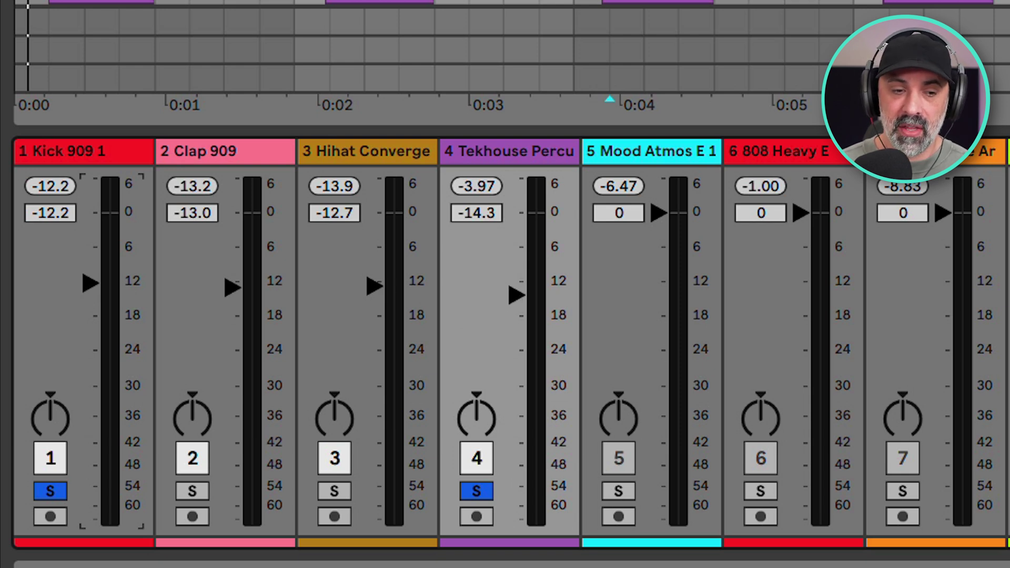
mouse_move(516, 296)
mouse_down()
mouse_move(516, 335)
mouse_move(516, 315)
mouse_up()
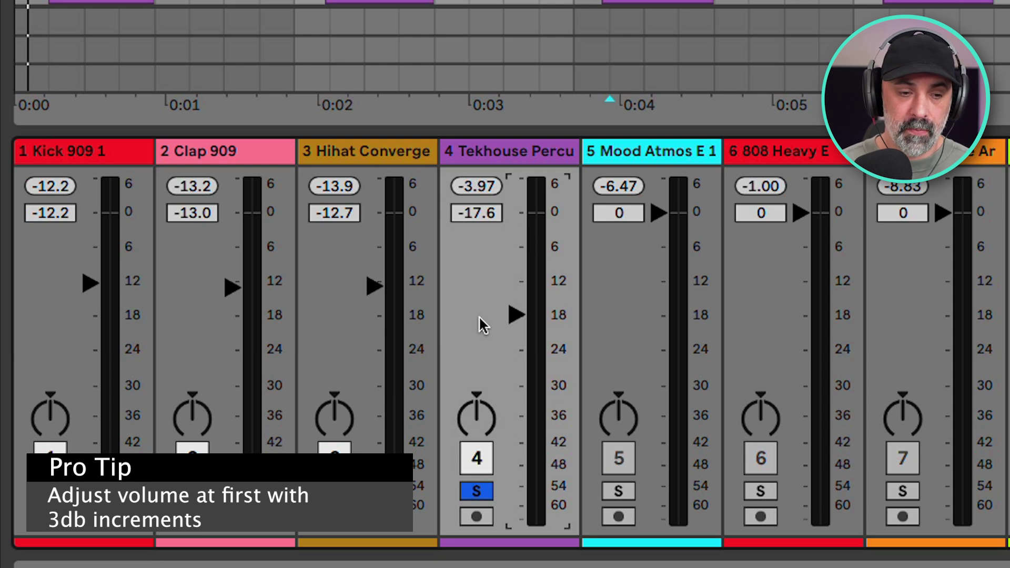
click(517, 316)
key(Delete)
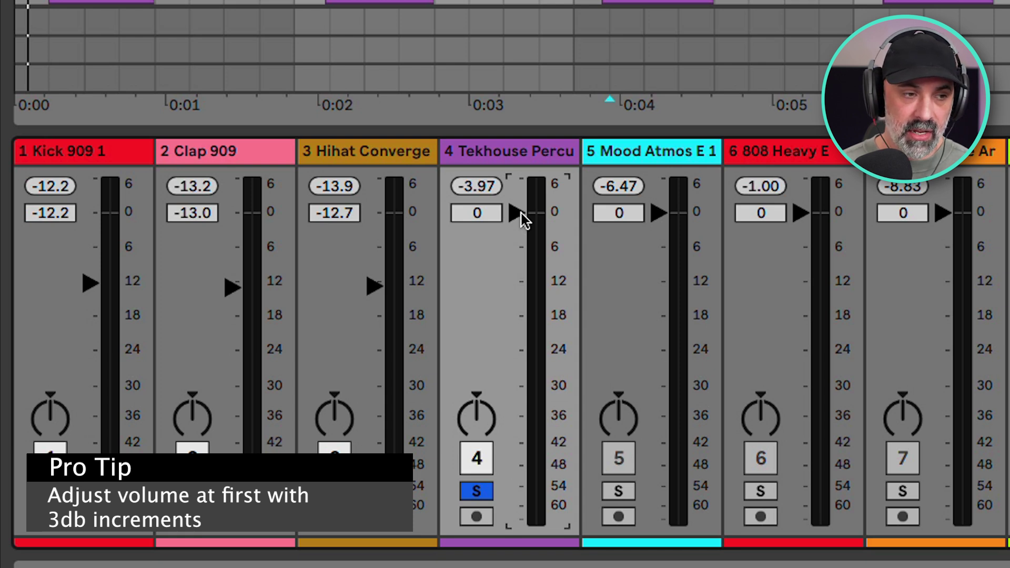
key(space)
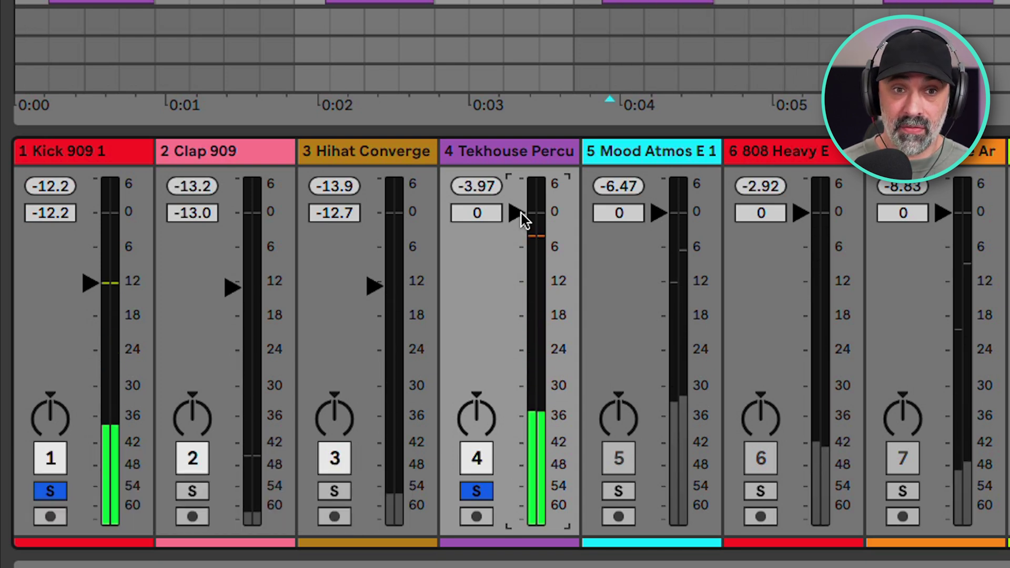
Audition Tekhouse Percu at -6 dB against the soloed kick
text(-6)
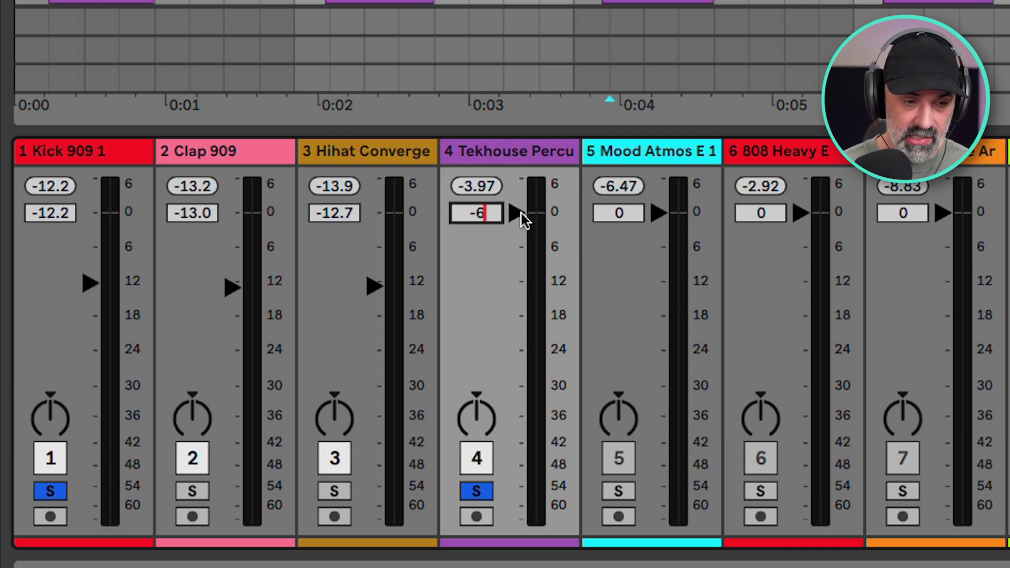
key(Return)
key(space)
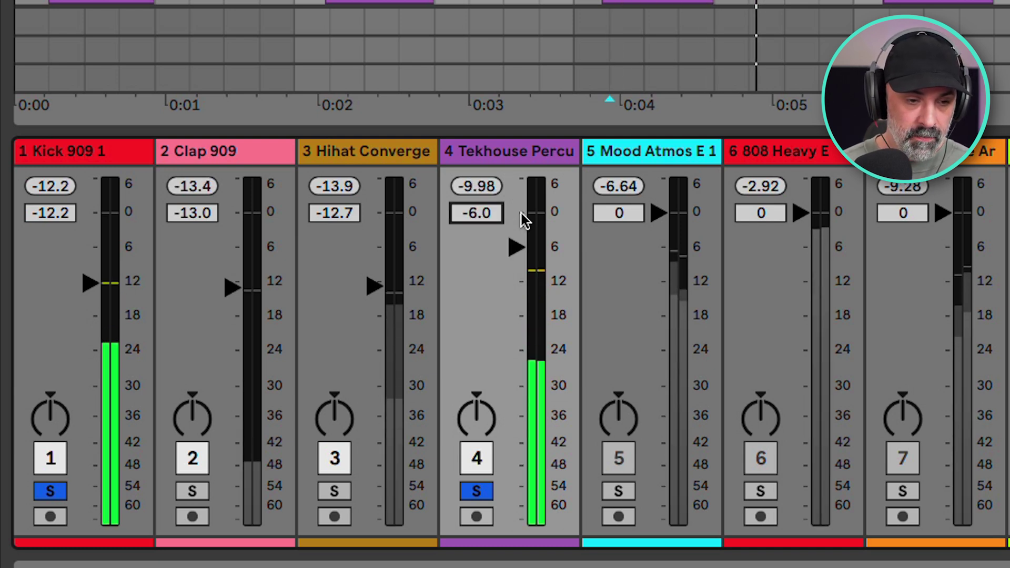
key(space)
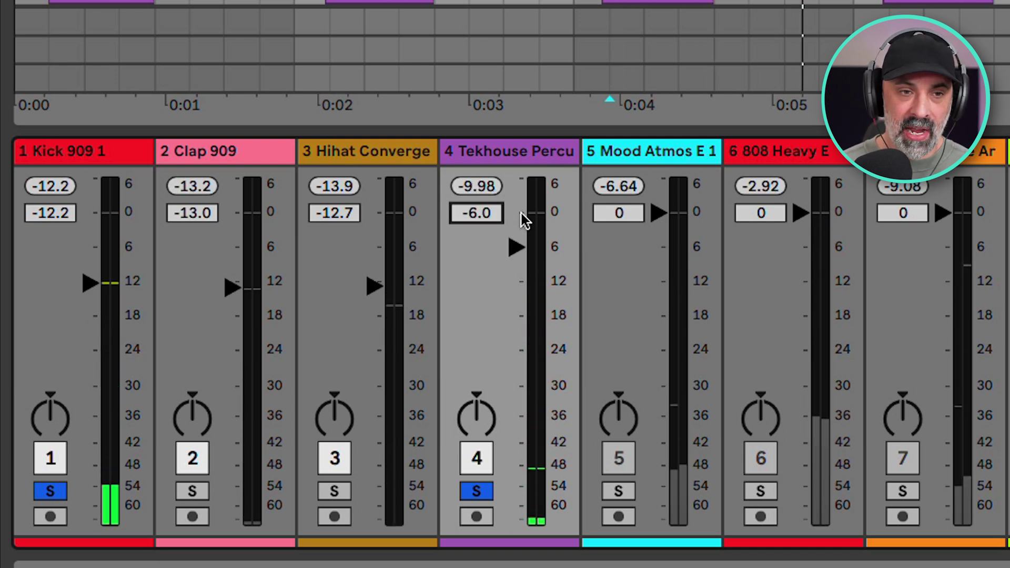
key(space)
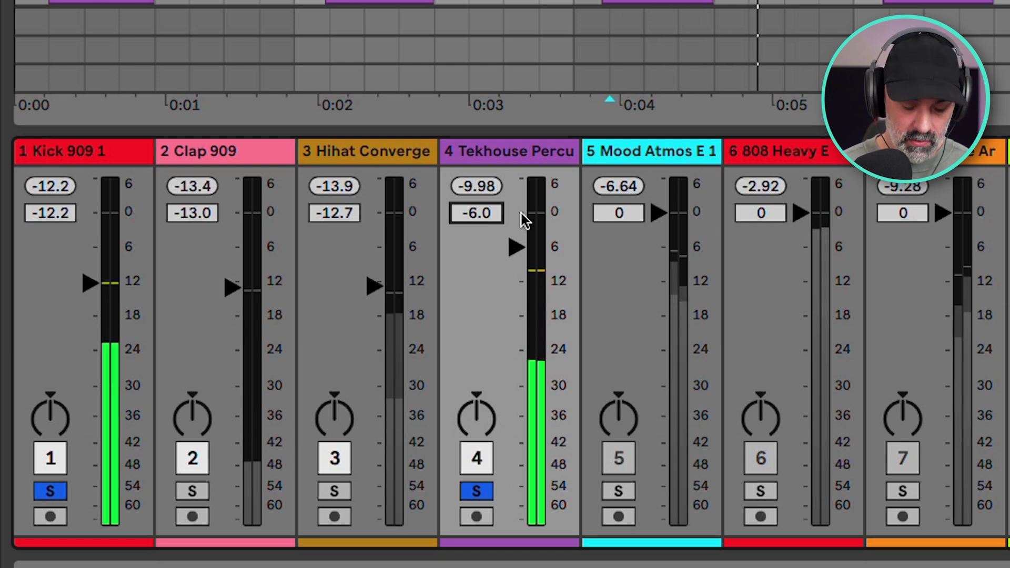
key(space)
Set Tekhouse Percu to -12 dB, nudge it to -13.0 dB, and clear the solos
text(-12)
key(Return)
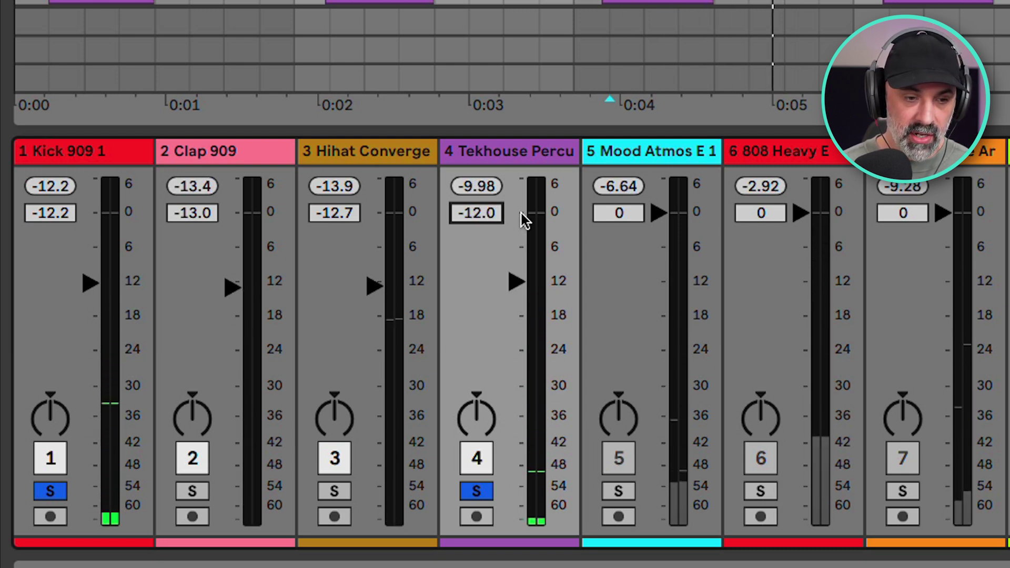
key(space)
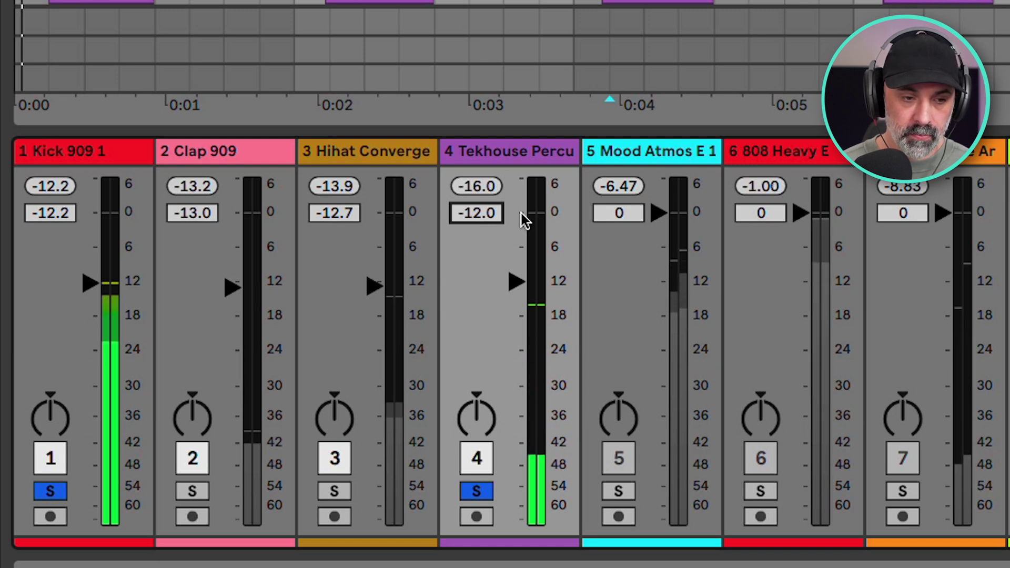
key(Down)
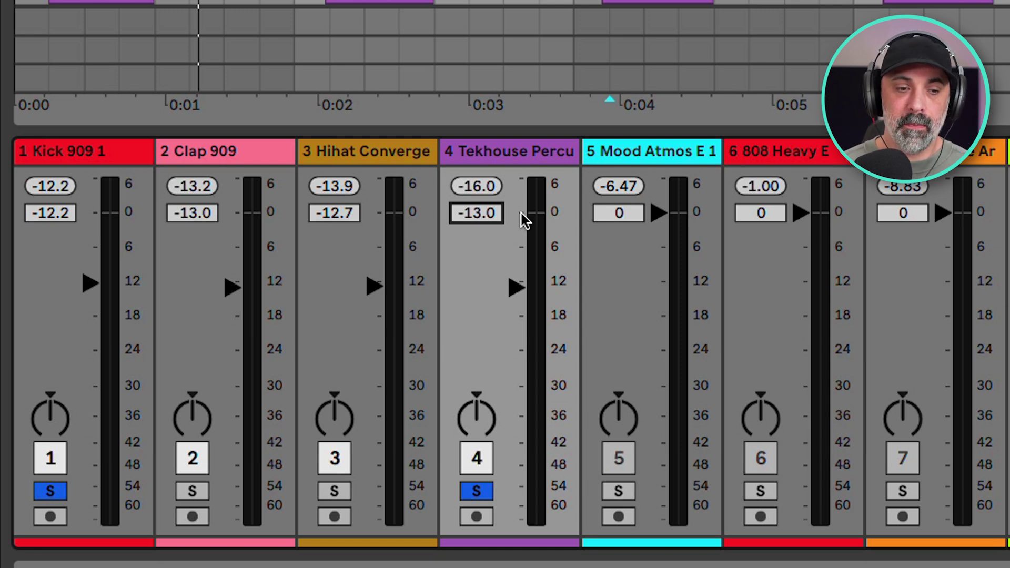
click(476, 490)
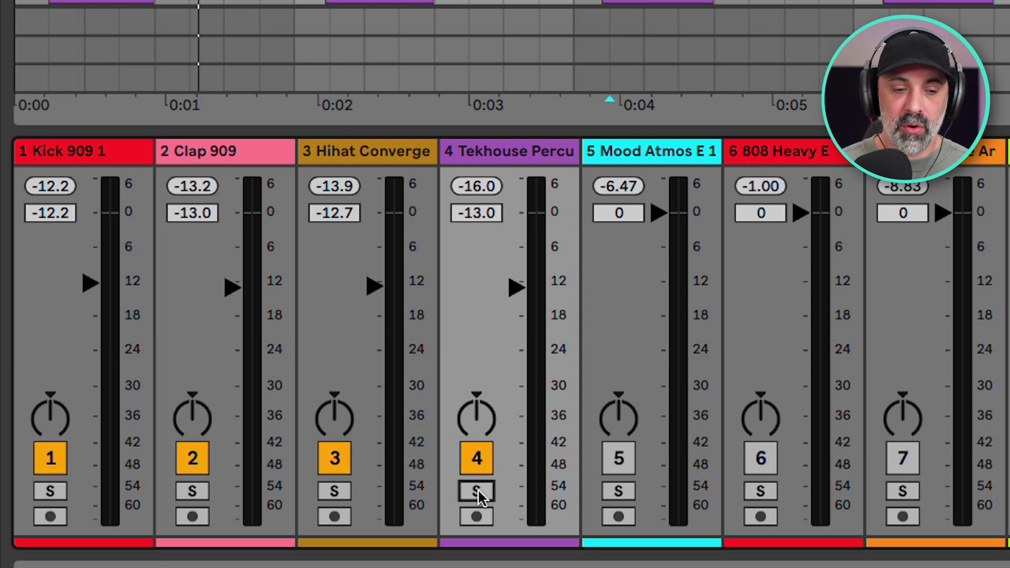
Toggle Tekhouse Percu, then Kick 909 1, off and on during playback to compare the mix
click(475, 461)
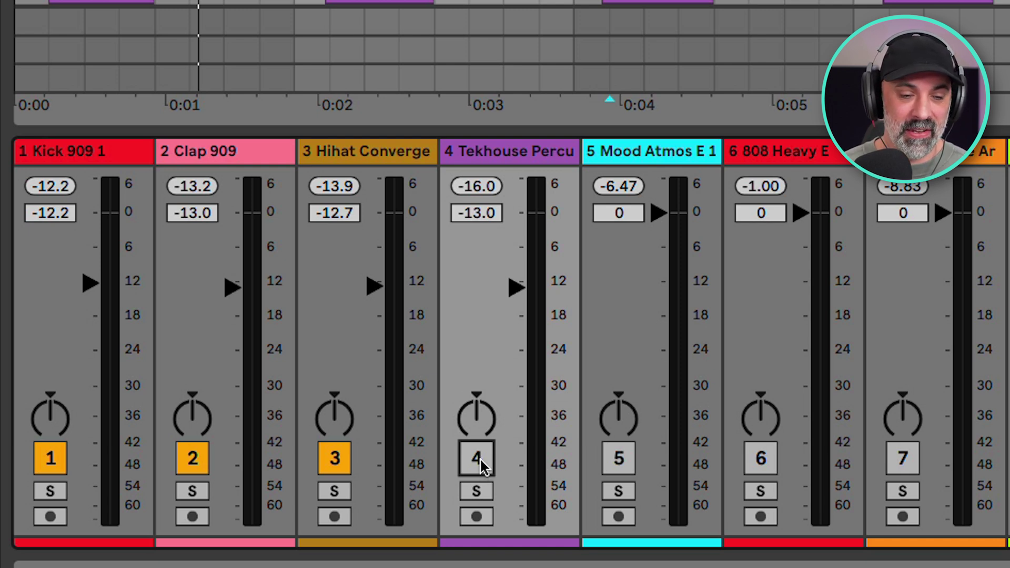
key(space)
click(477, 458)
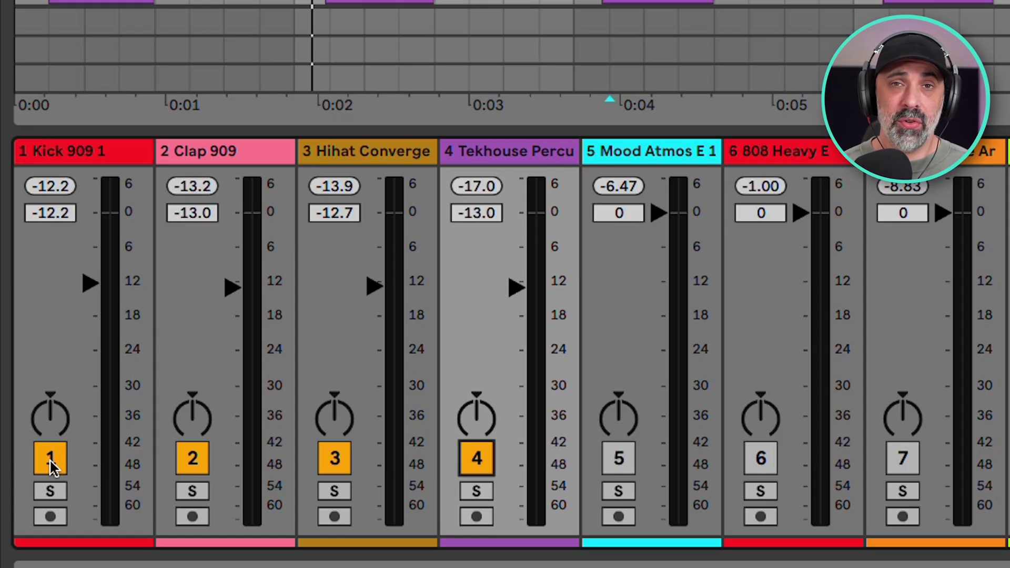
click(50, 460)
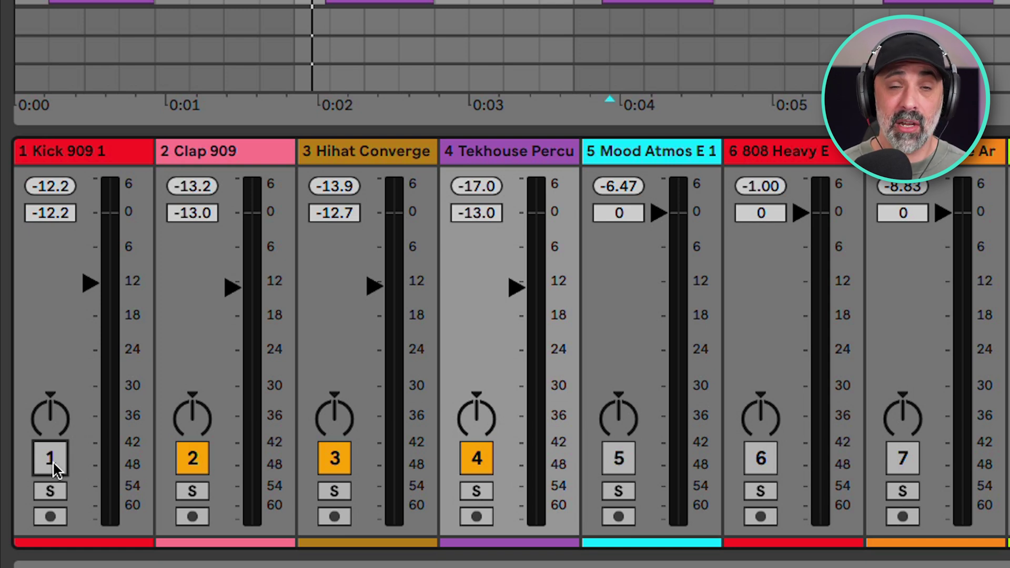
click(53, 460)
key(space)
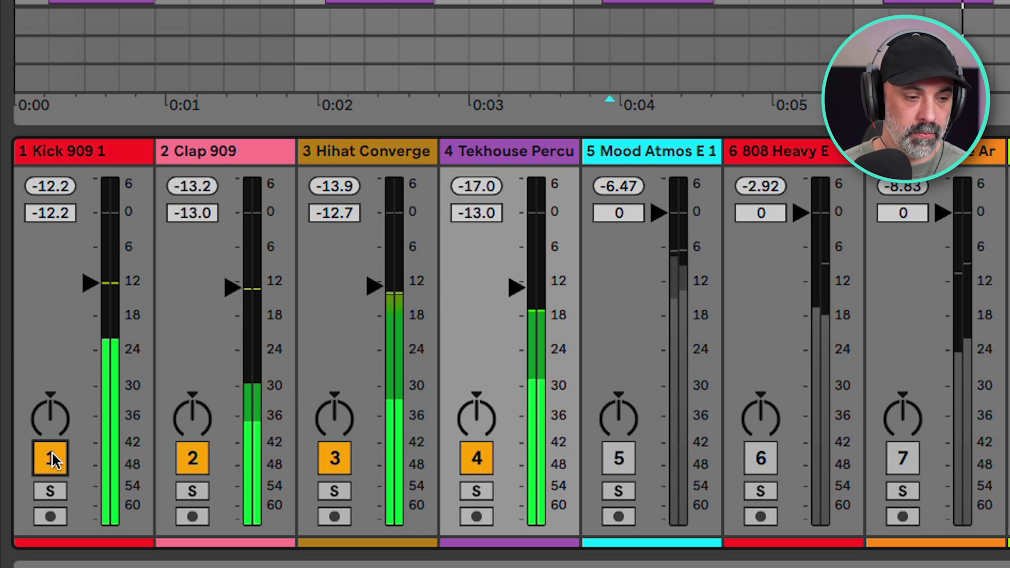
click(53, 461)
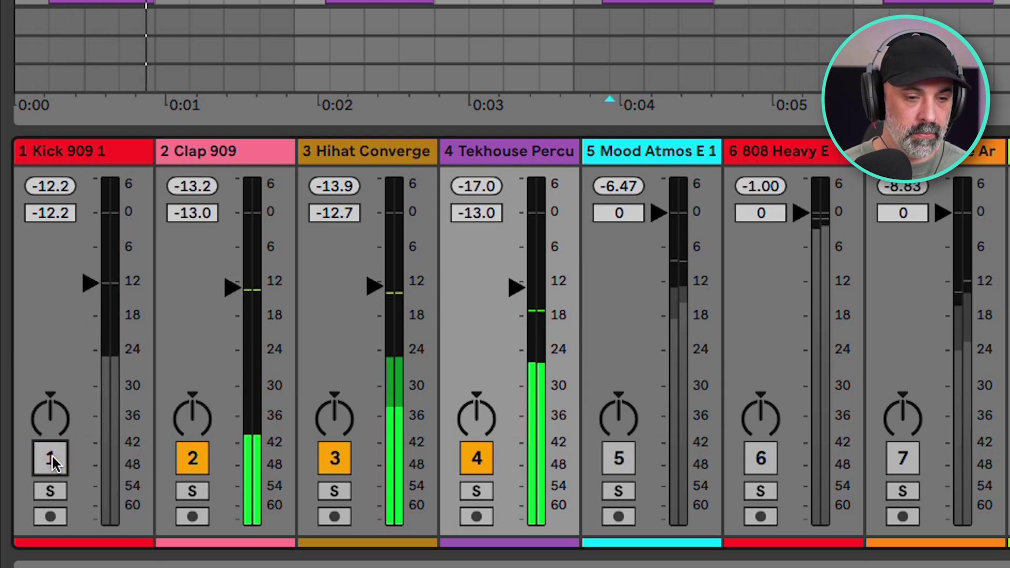
click(52, 461)
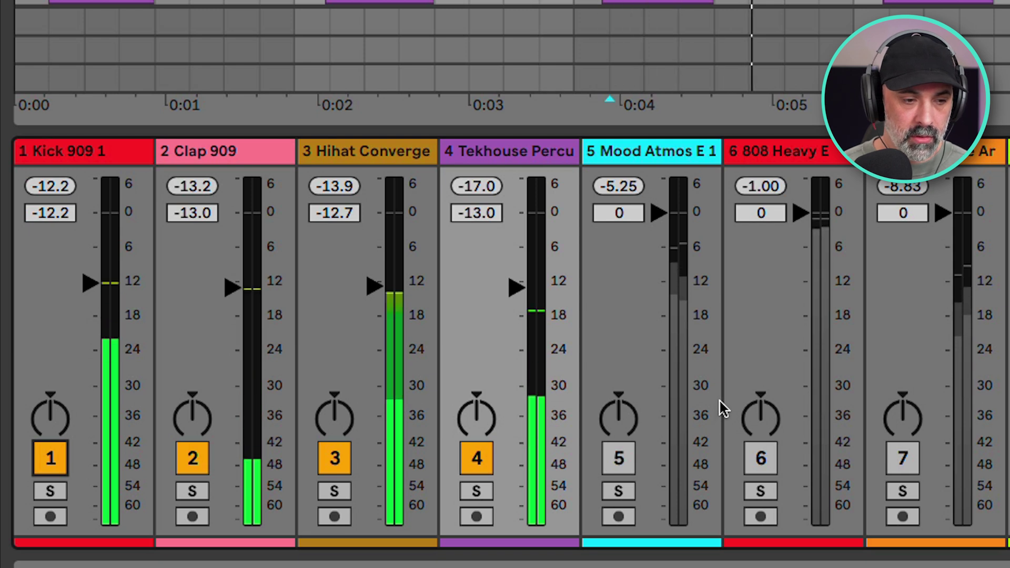
Move 808 Heavy E to slot 5 before Mood Atmos E 1, solo it, and try -12 dB
drag(828, 148, 630, 494)
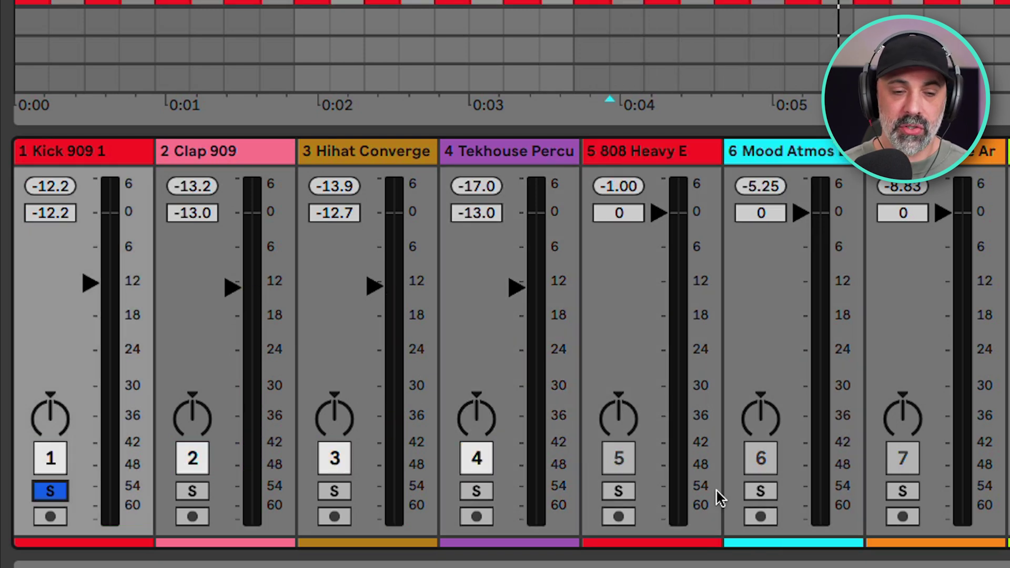
click(622, 490)
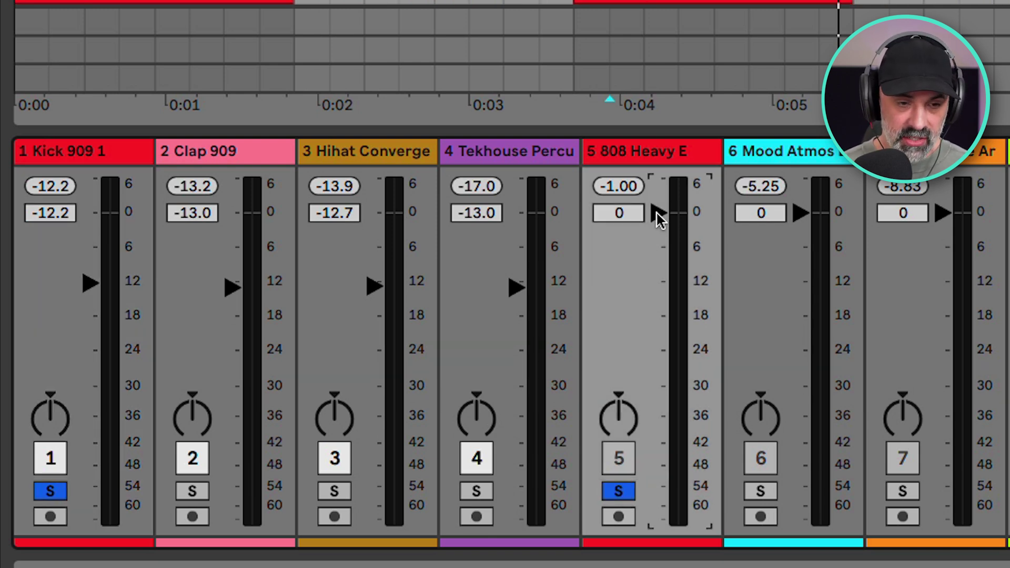
text(-12)
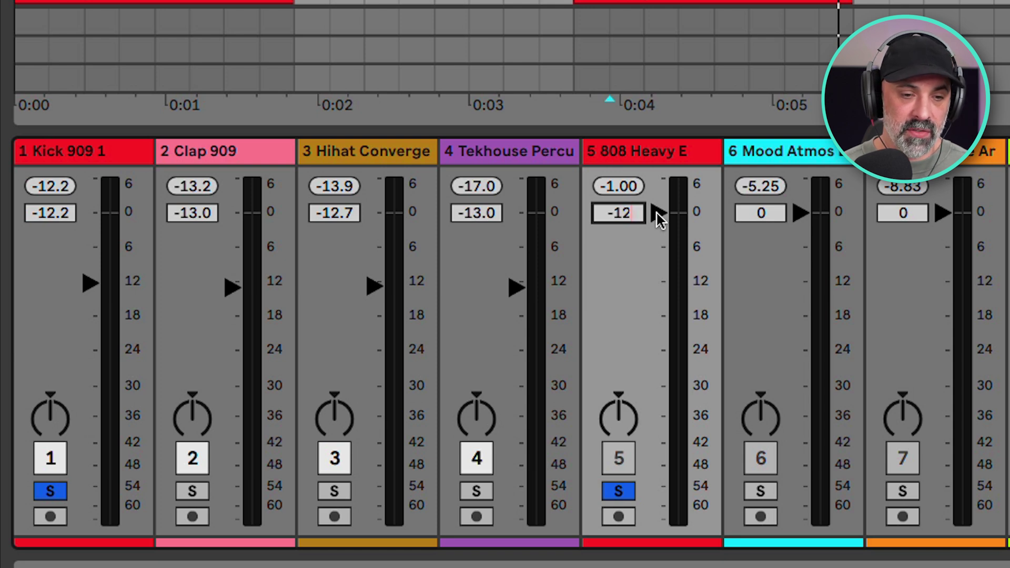
key(Return)
key(space)
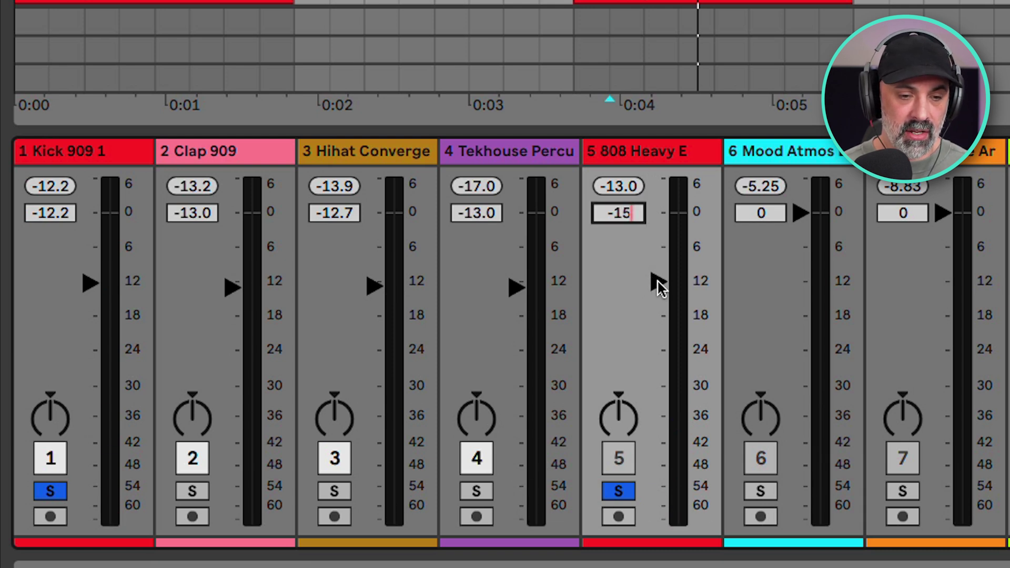
Set the 808 to -15.0 dB, replay the loop, and clear the solo
key(Return)
key(space)
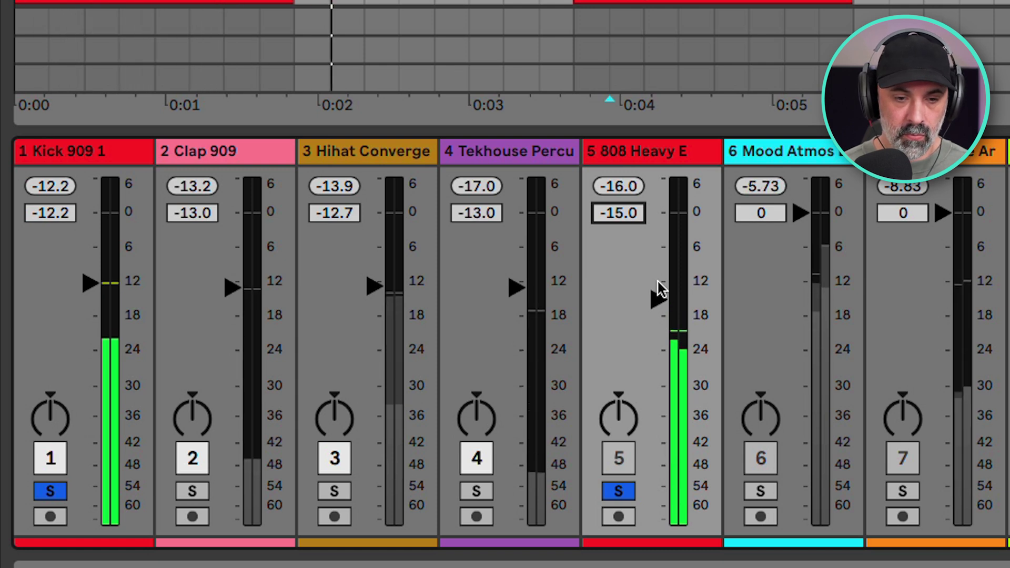
click(620, 462)
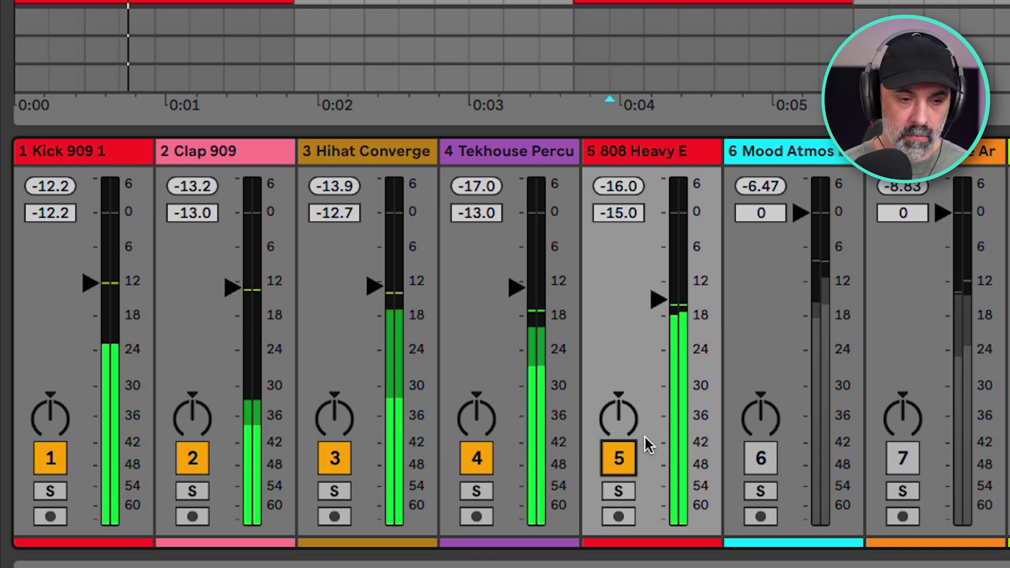
Fine-tune the 808 to -14.0 dB, stop playback, select Tekhouse Percu, and switch Mood Atmos E 1 on
click(655, 300)
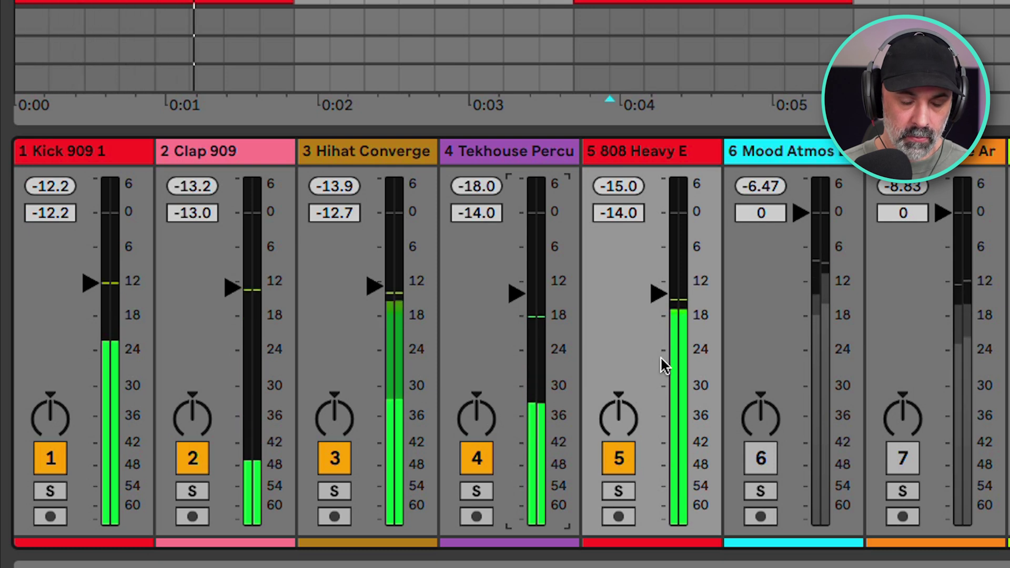
key(space)
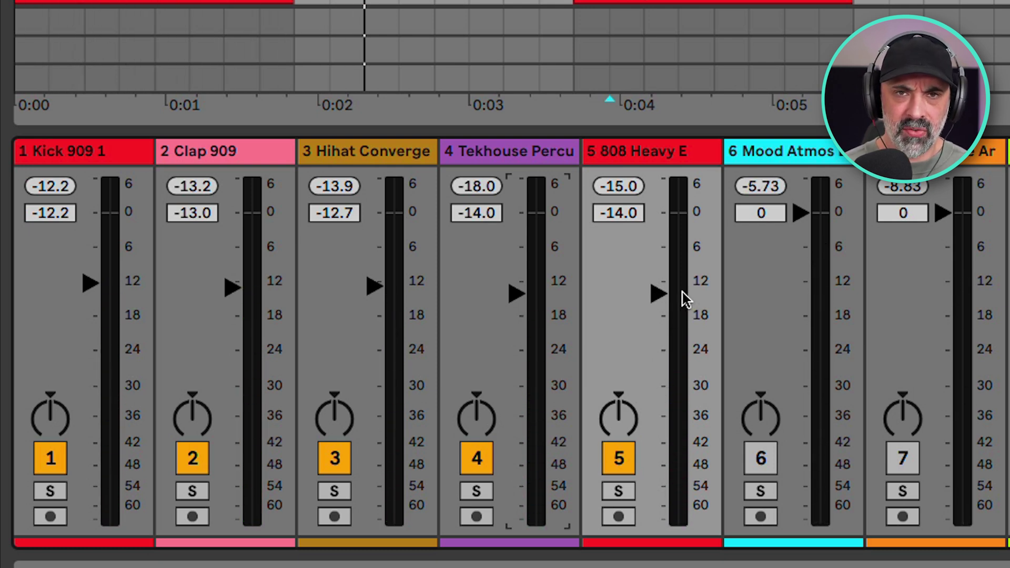
click(509, 148)
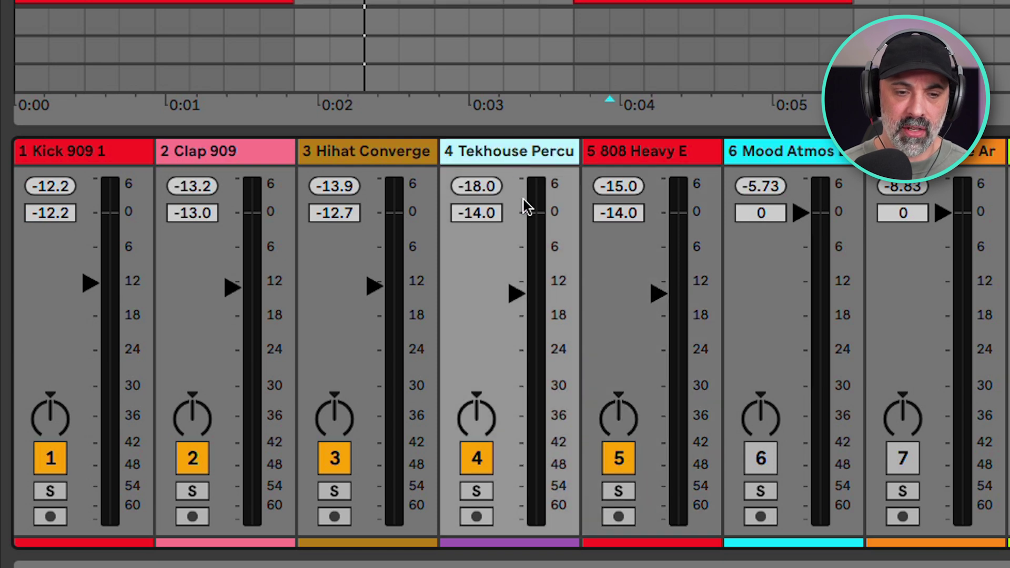
click(761, 458)
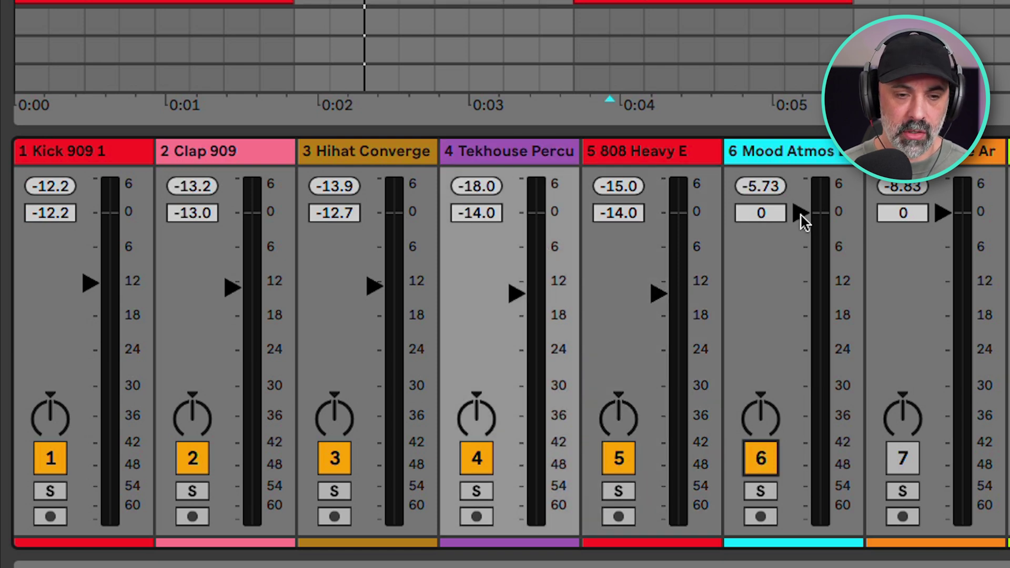
Pull Mood Atmos E 1 down to -21 dB, solo it briefly, then drop it fully
click(766, 156)
drag(797, 212, 800, 317)
key(space)
click(760, 490)
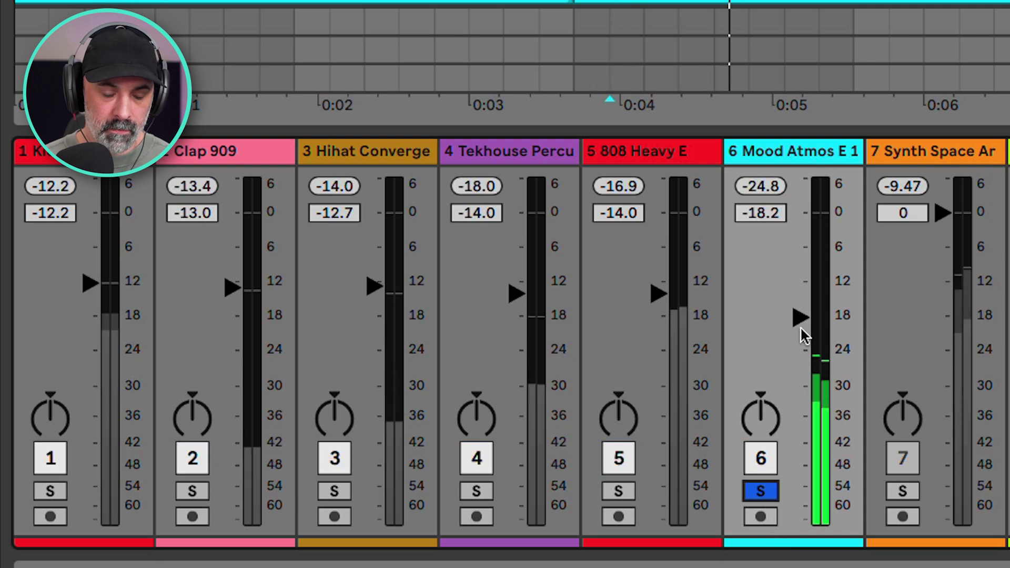
click(760, 491)
drag(791, 329, 791, 521)
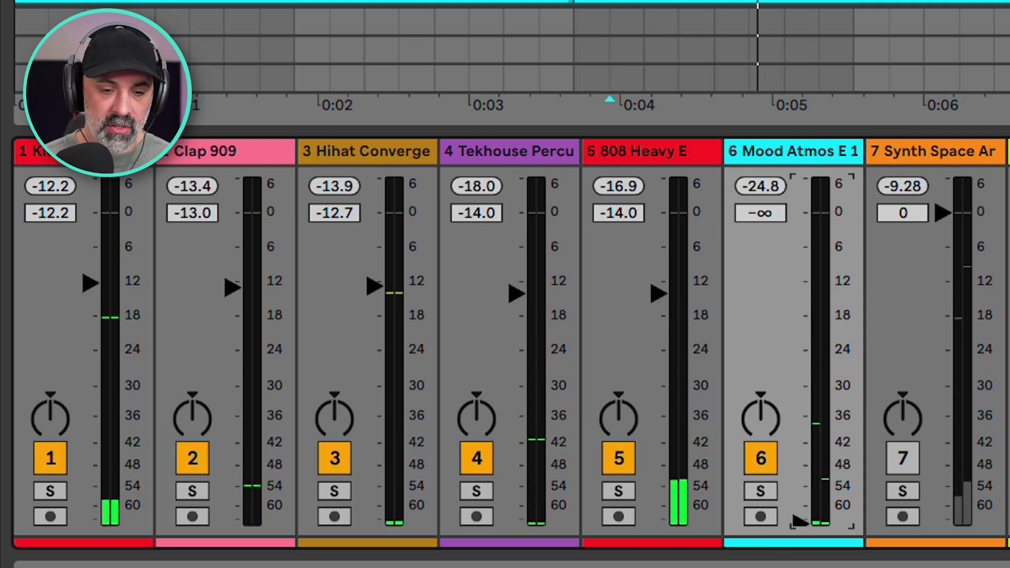
Bring Mood Atmos E 1 back up from silence during playback, settling near -12 dB
click(387, 151)
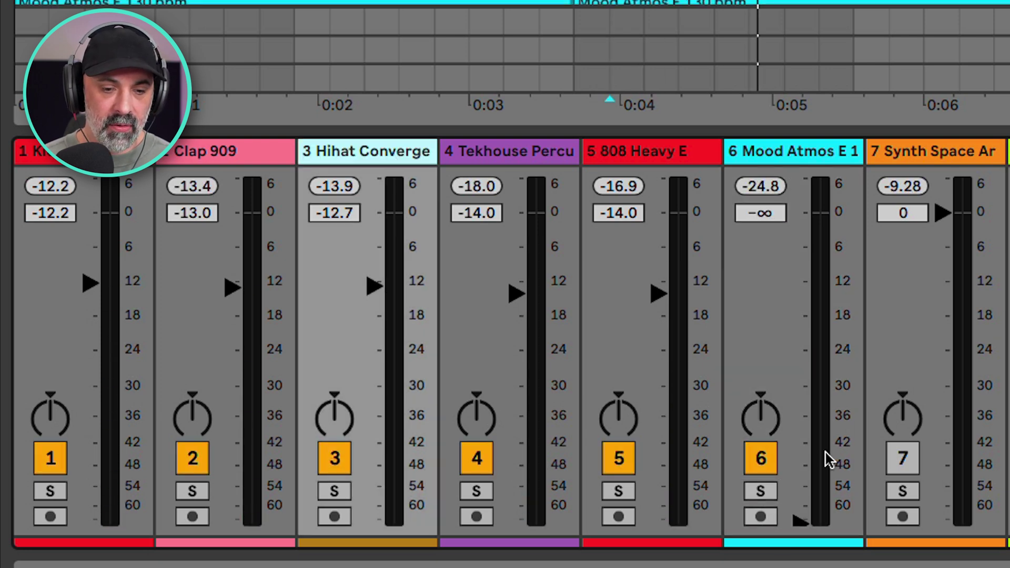
click(807, 519)
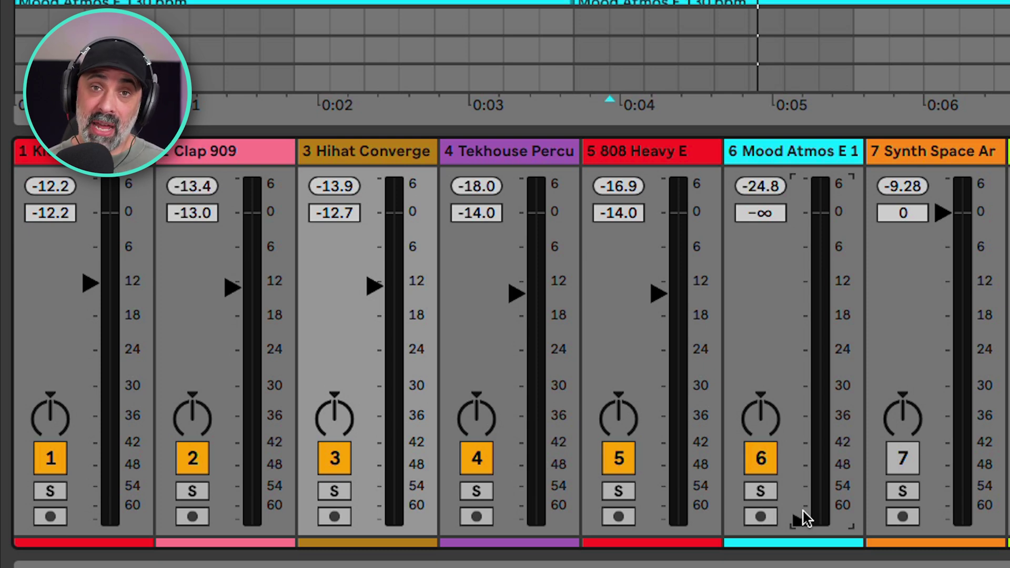
key(space)
drag(800, 522, 800, 280)
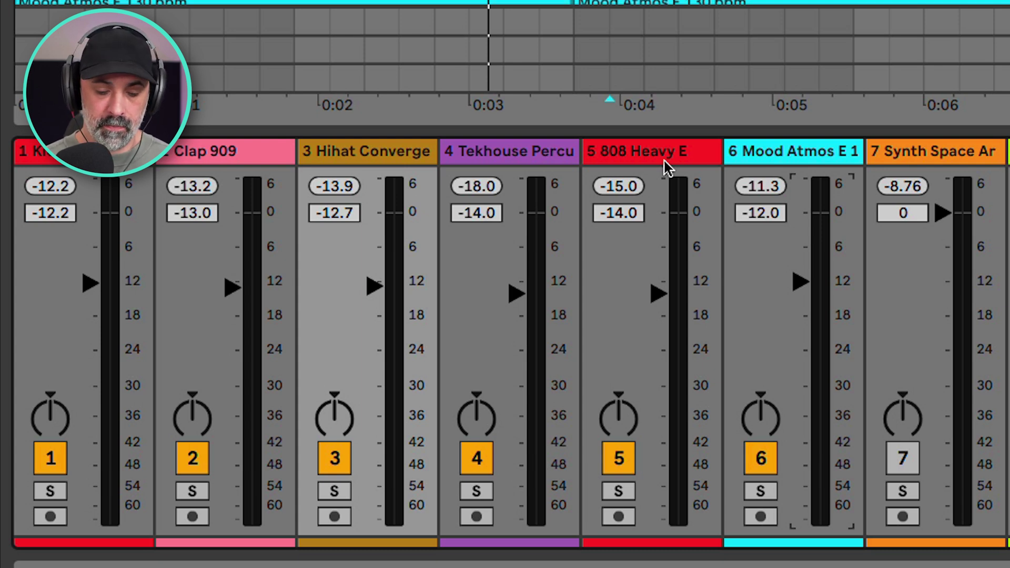
key(space)
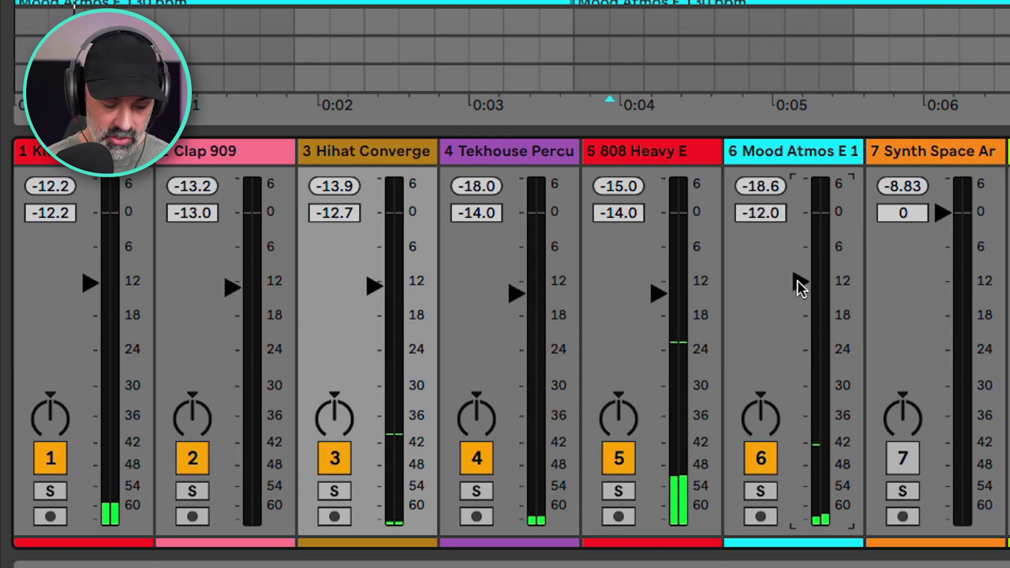
Enter a lower Mood Atmos E 1 volume, scroll it up to -13.0 dB, then solo 808 Heavy E
text(-15)
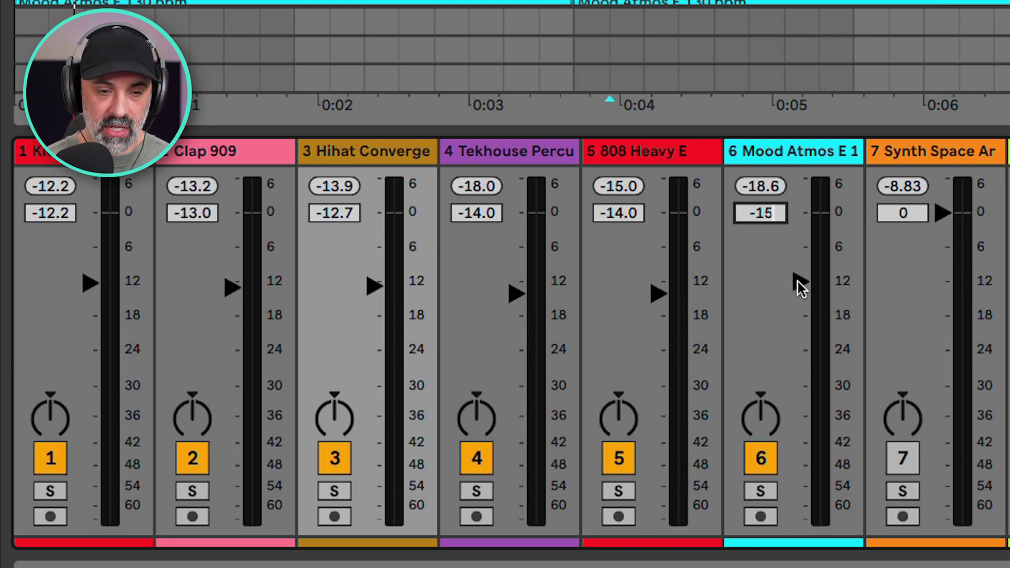
key(space)
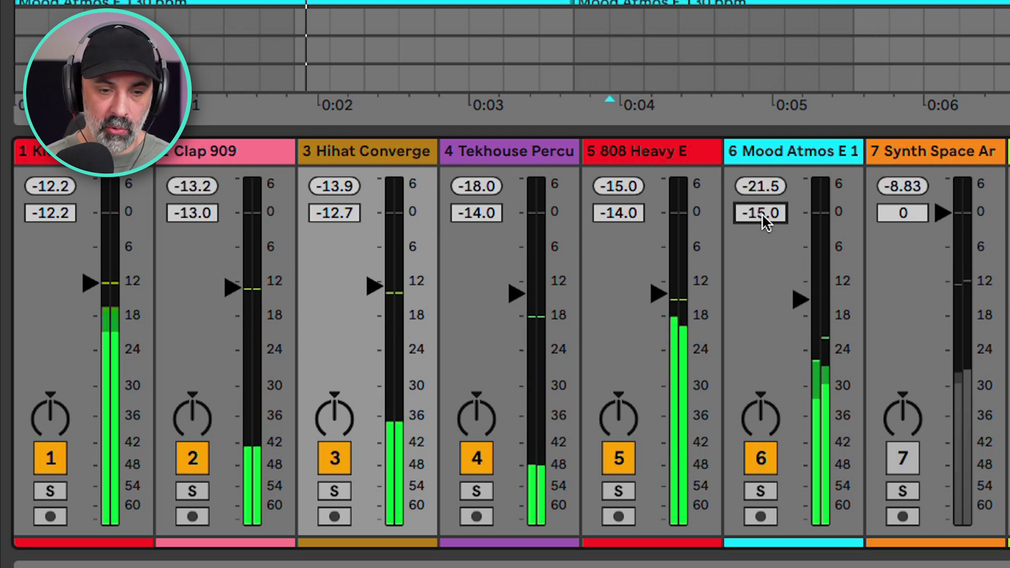
scroll(761, 213, up, 1)
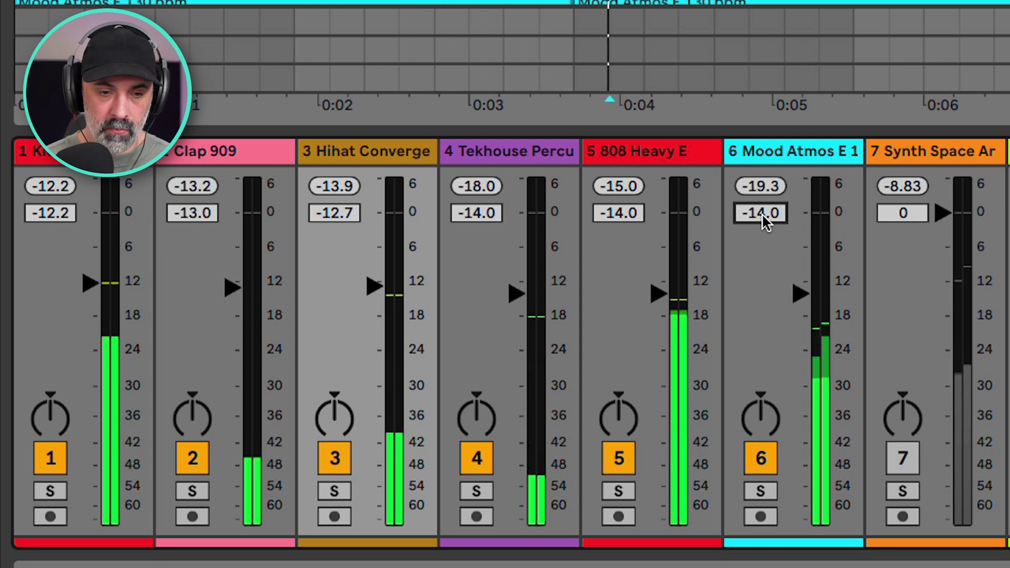
scroll(761, 213, up, 1)
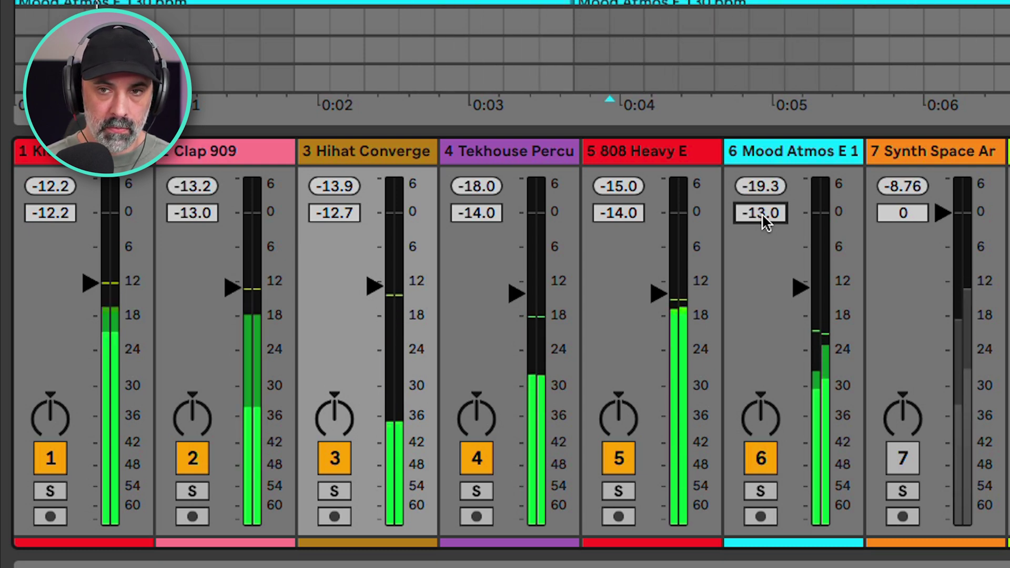
click(619, 491)
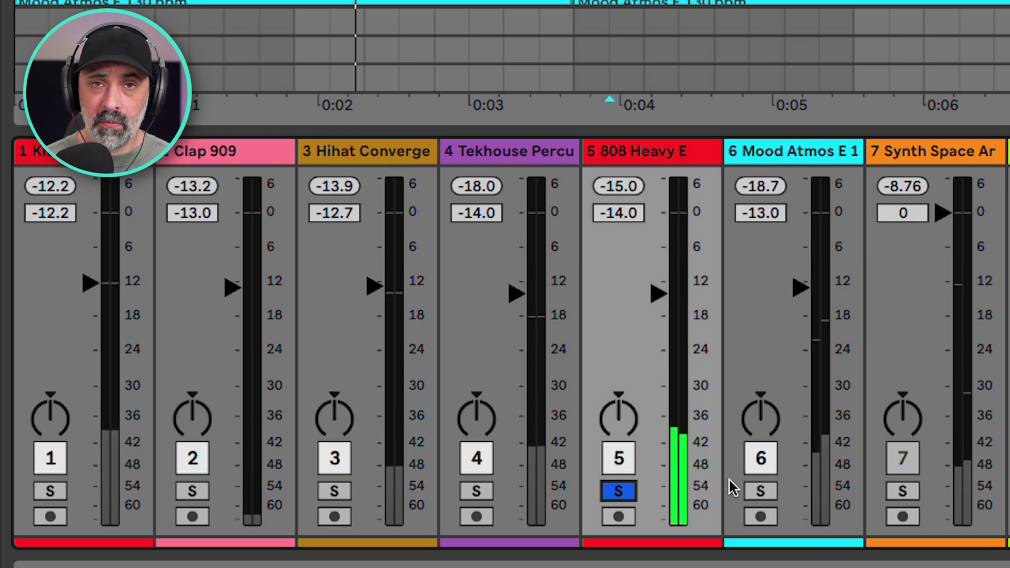
super+click(760, 490)
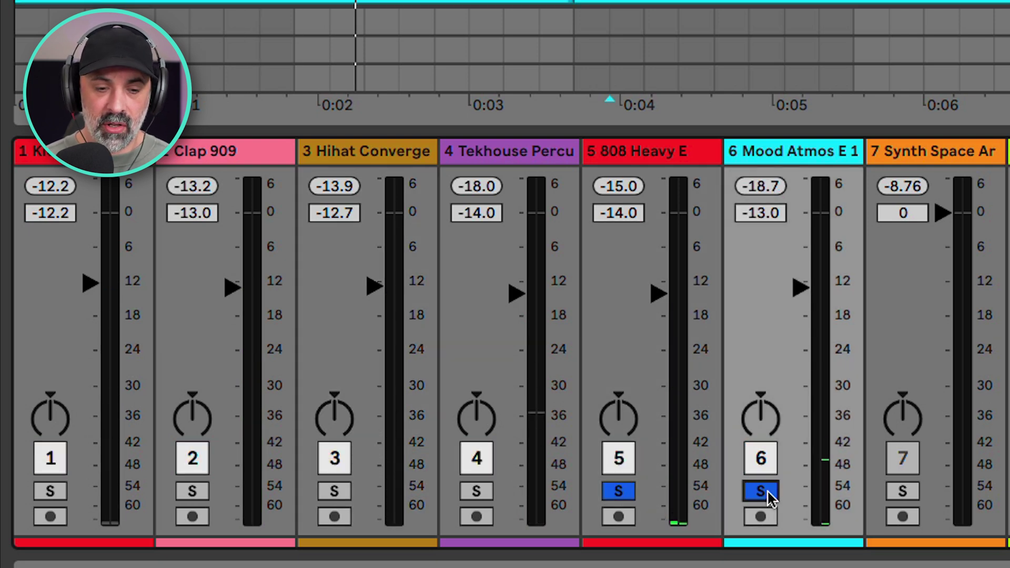
click(616, 492)
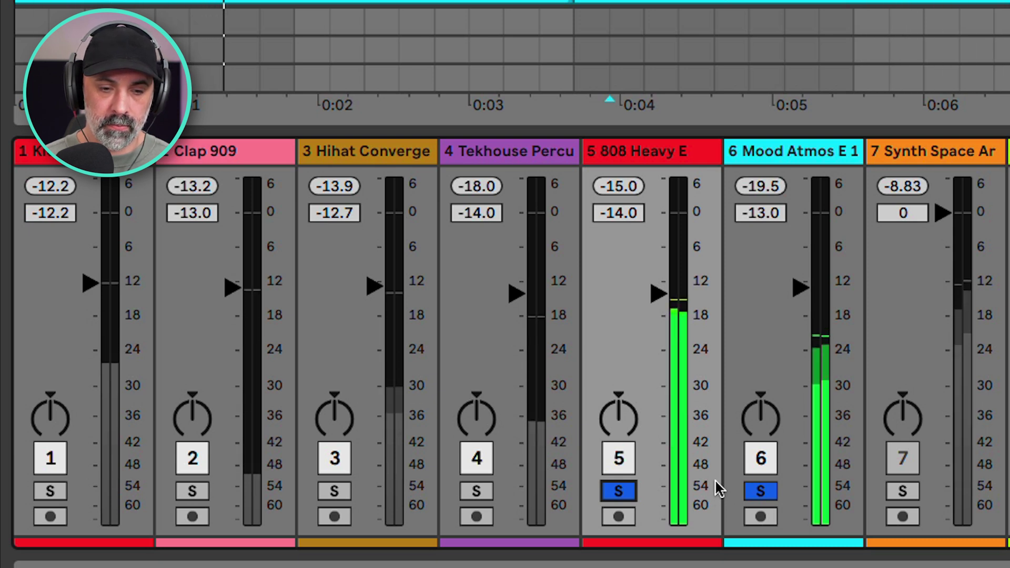
click(621, 489)
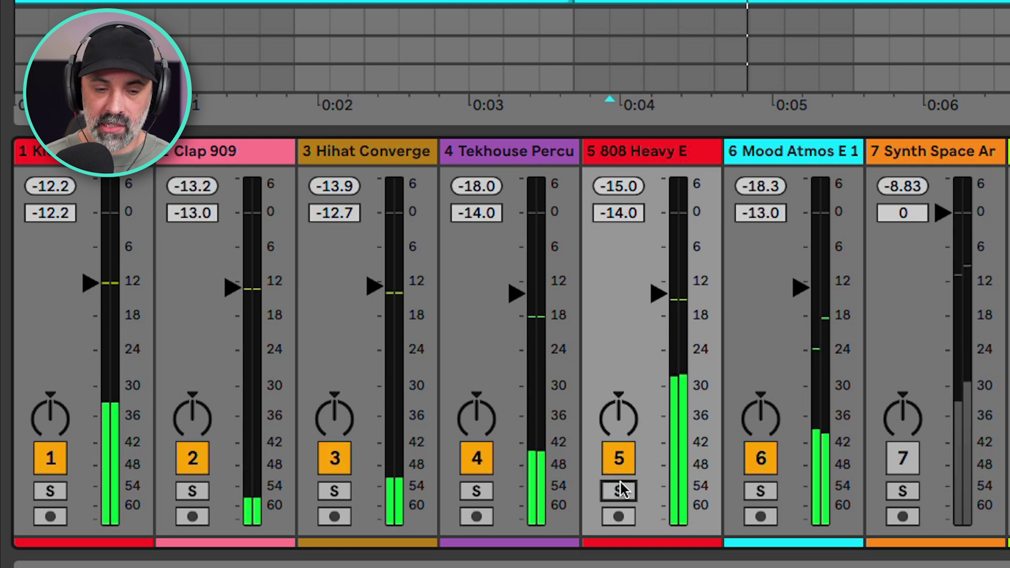
click(765, 457)
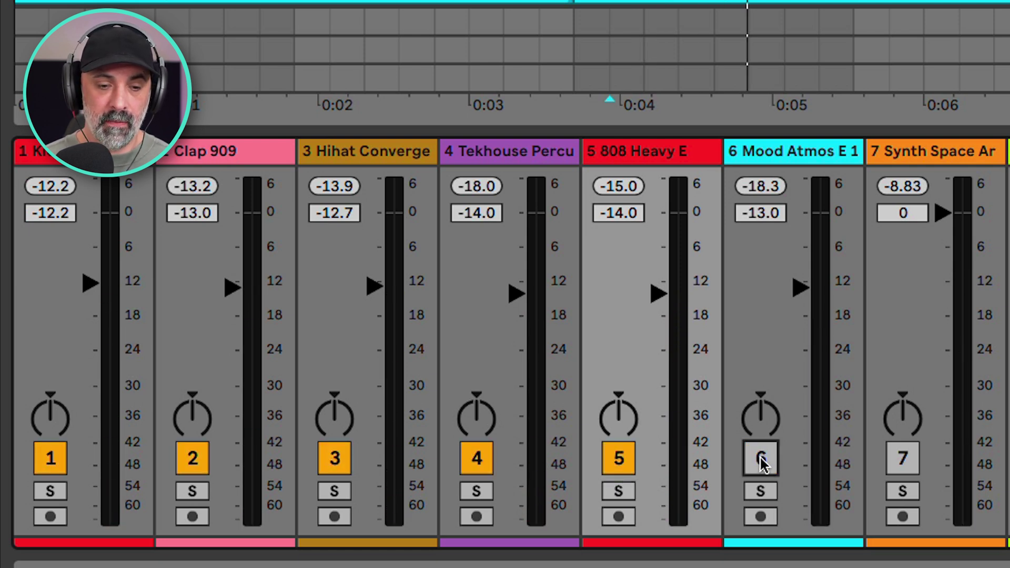
key(space)
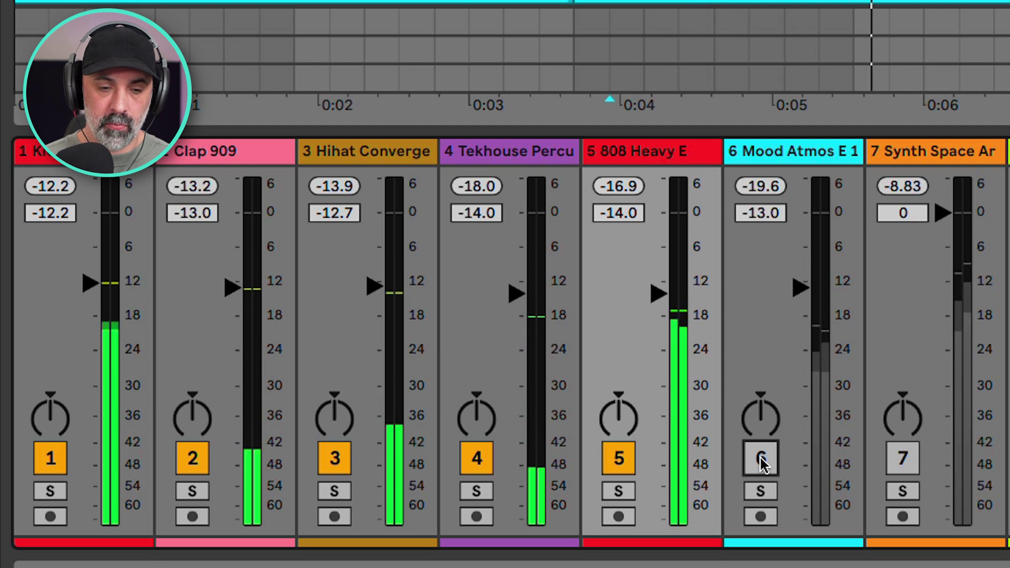
click(760, 457)
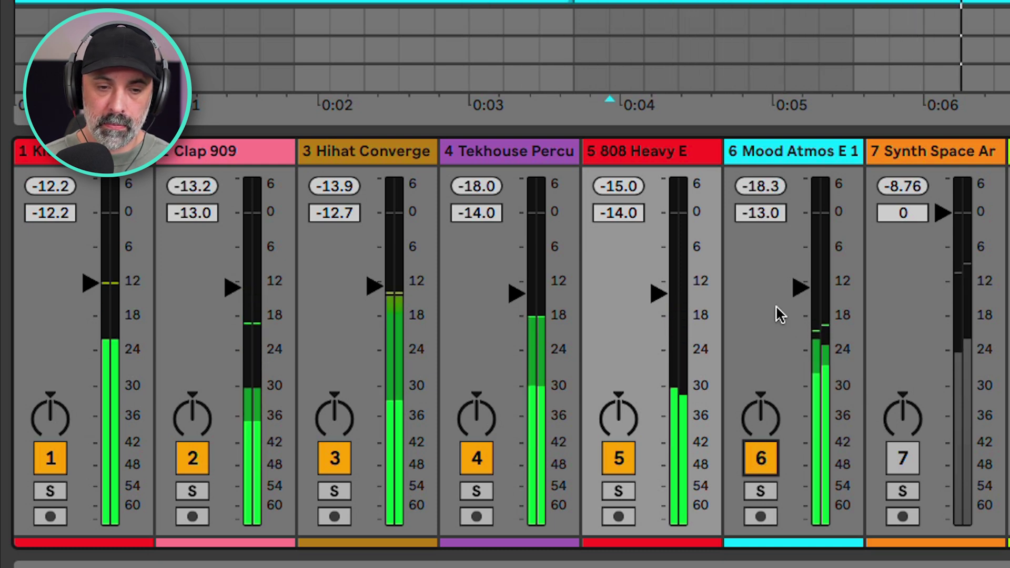
key(space)
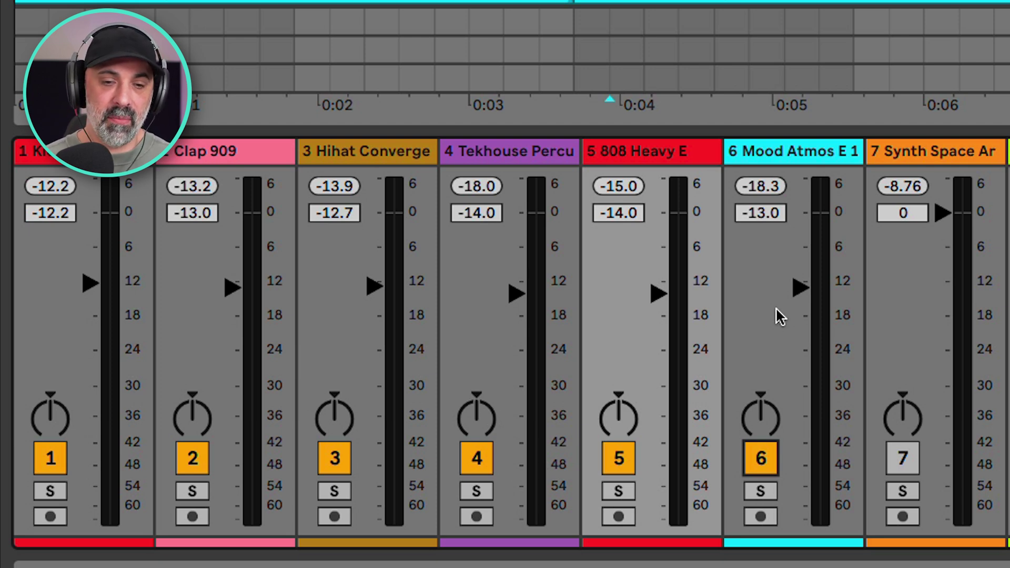
Switch Synth Space Ar on and set its volume to -12 dB for playback
click(936, 140)
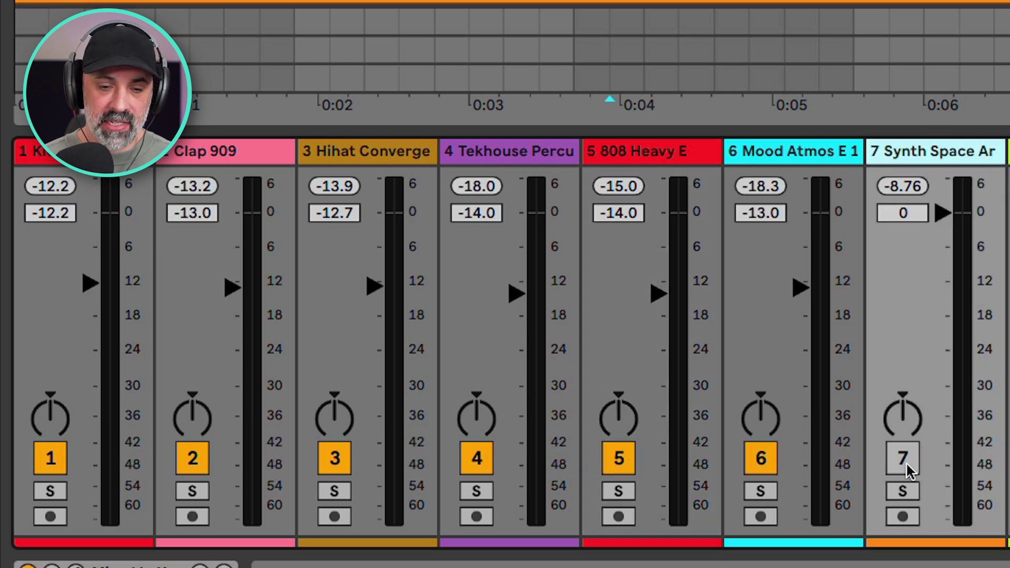
click(902, 458)
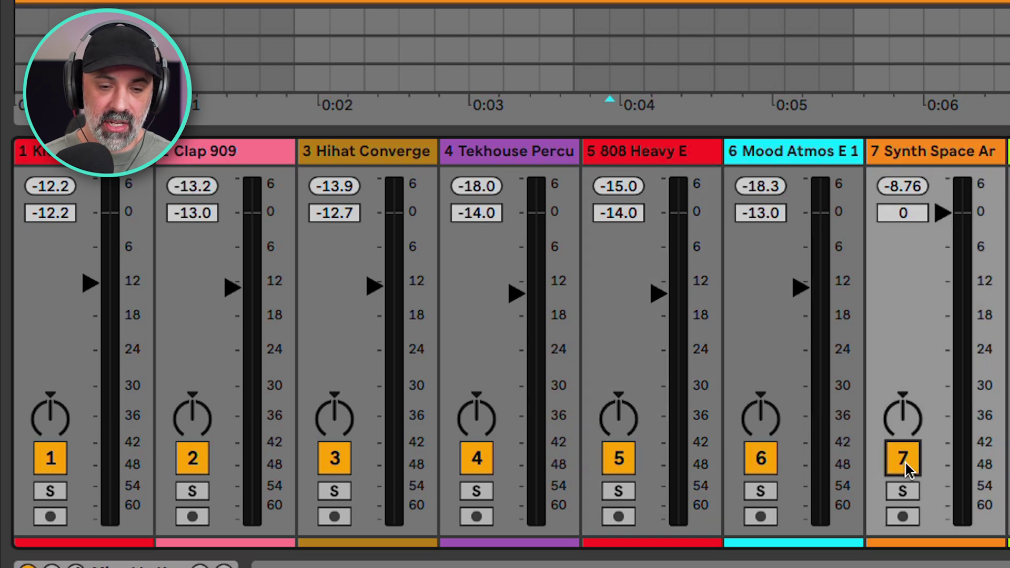
click(944, 213)
text(-12)
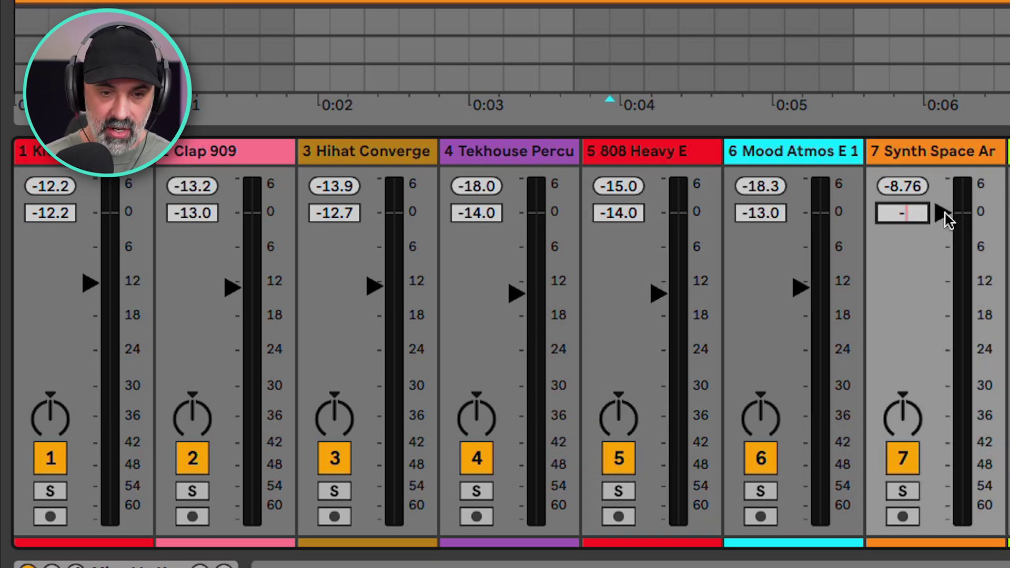
key(Return)
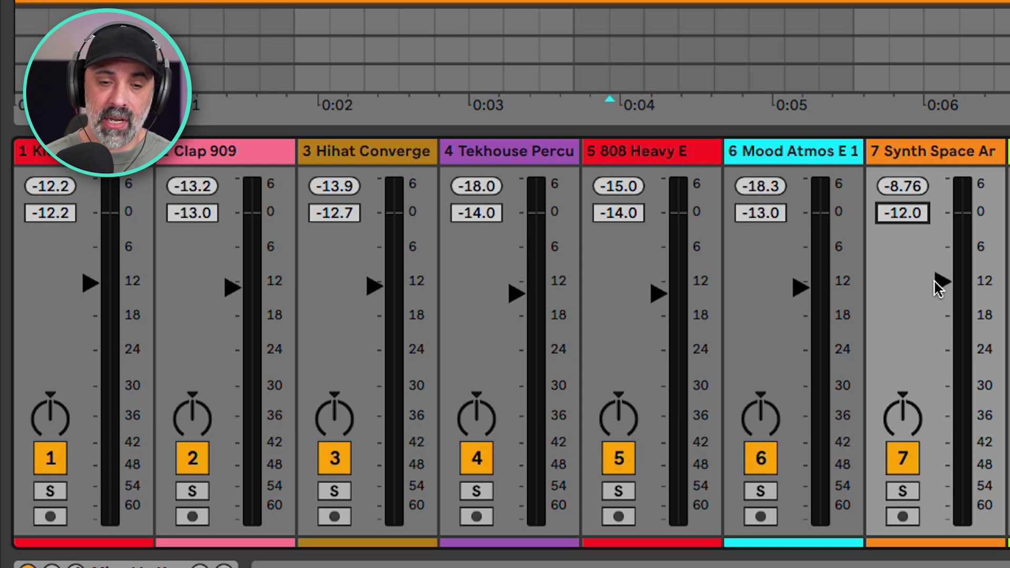
key(space)
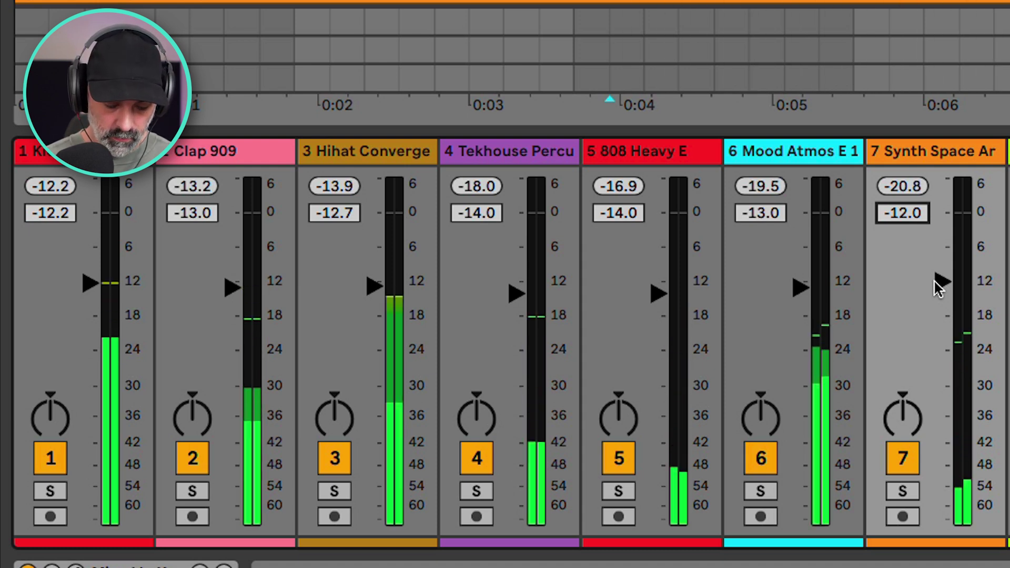
Audition the synth track at -6, -9 and -15 dB
text(-6)
key(Return)
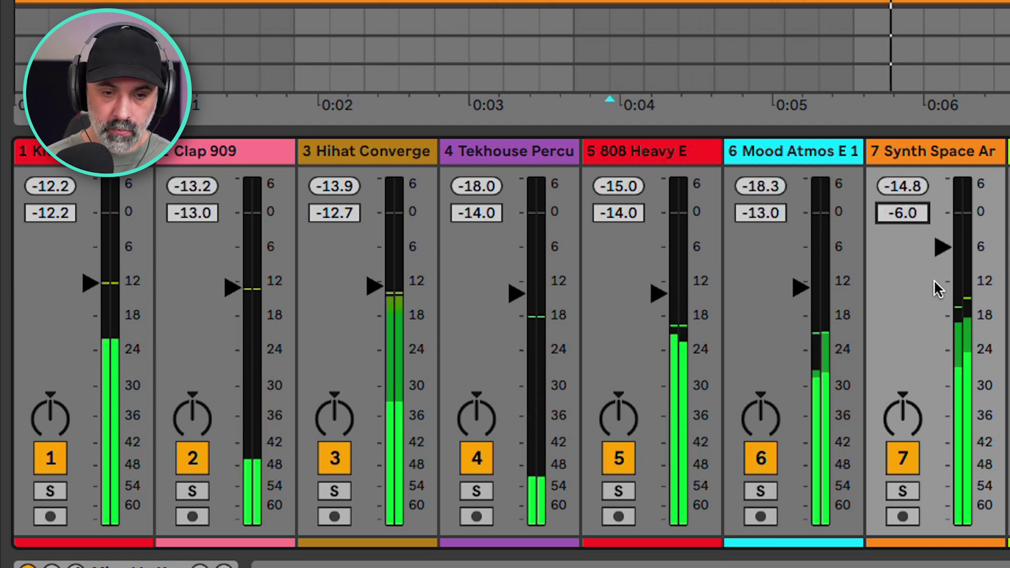
text(-9)
key(Return)
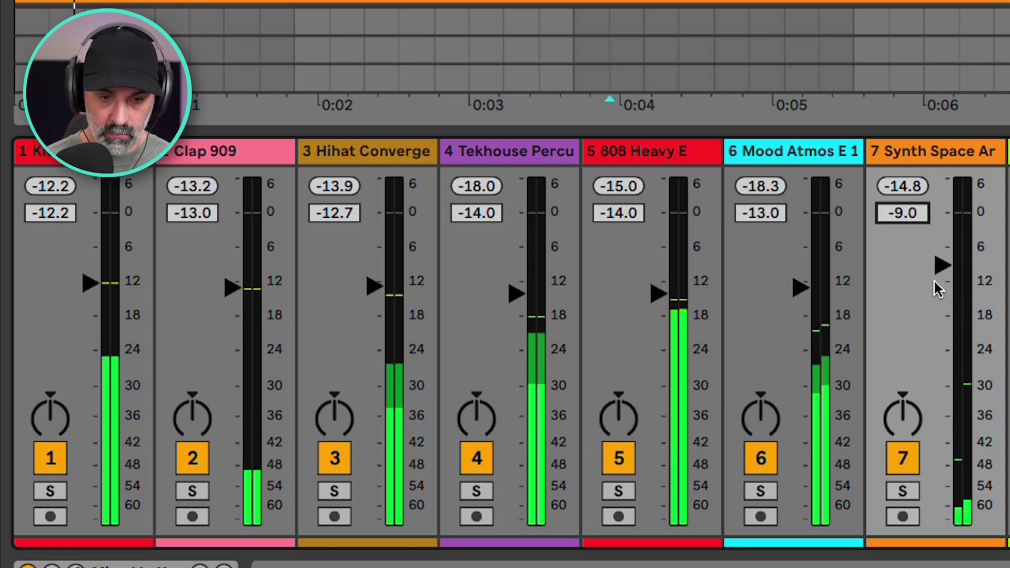
text(-)
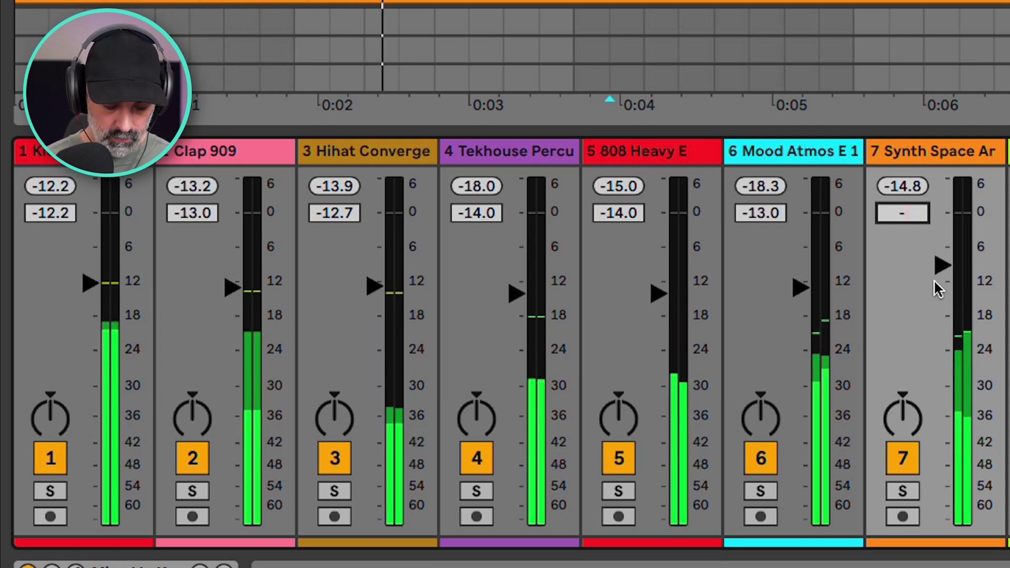
text(15)
key(Return)
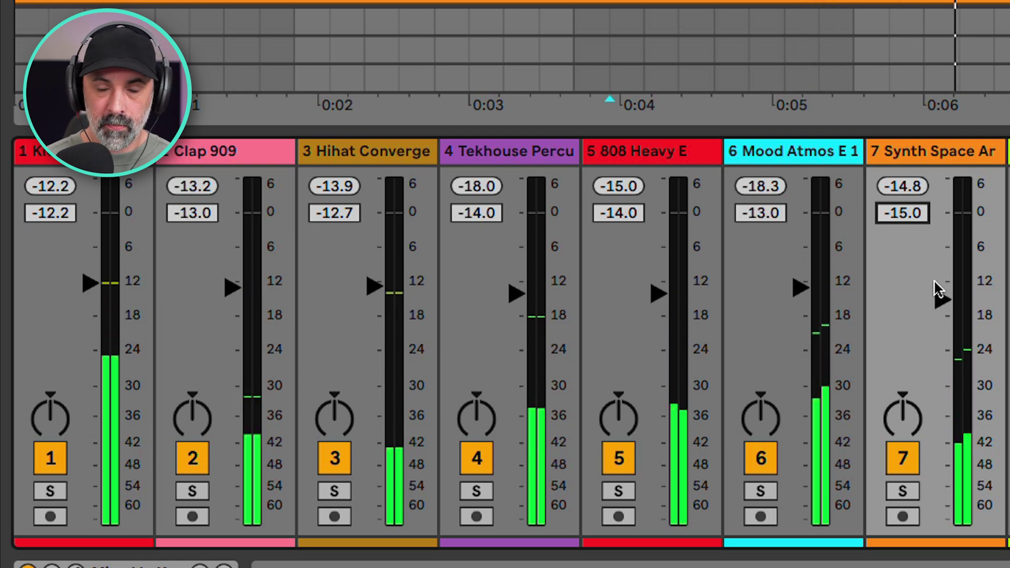
key(space)
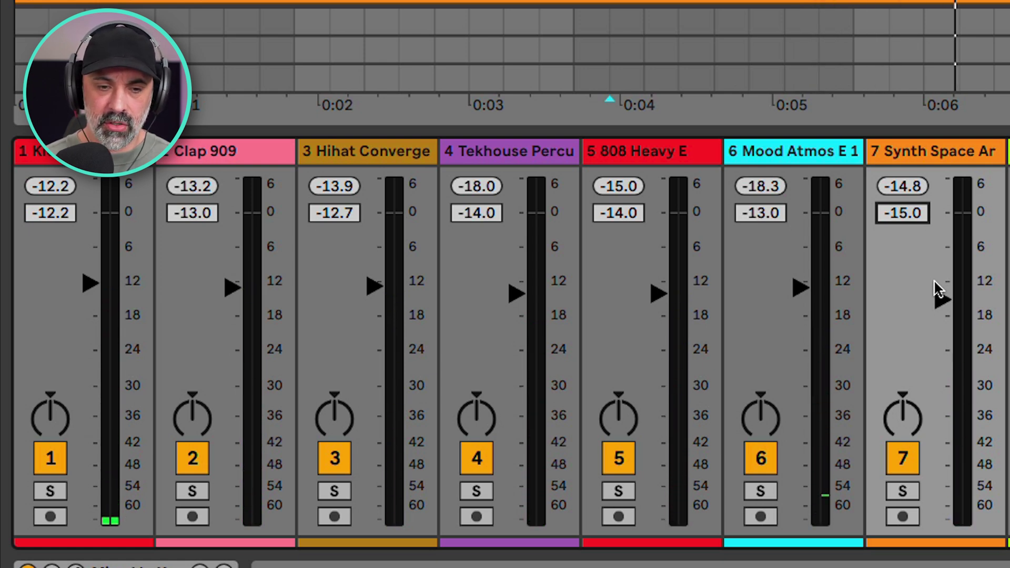
key(space)
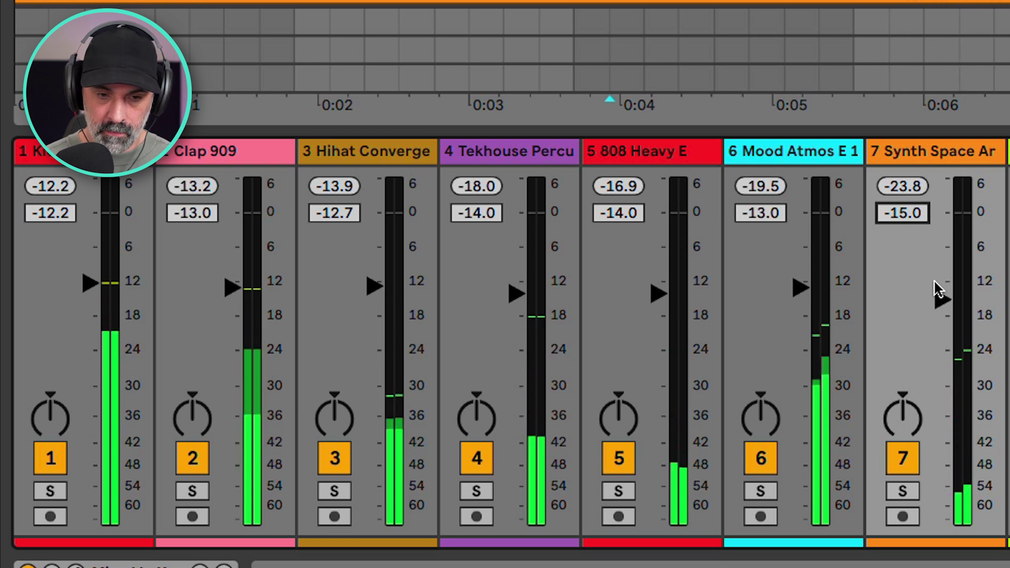
Return the synth to -12 dB, then settle on -9.0 dB and stop playback
text(-12)
key(Return)
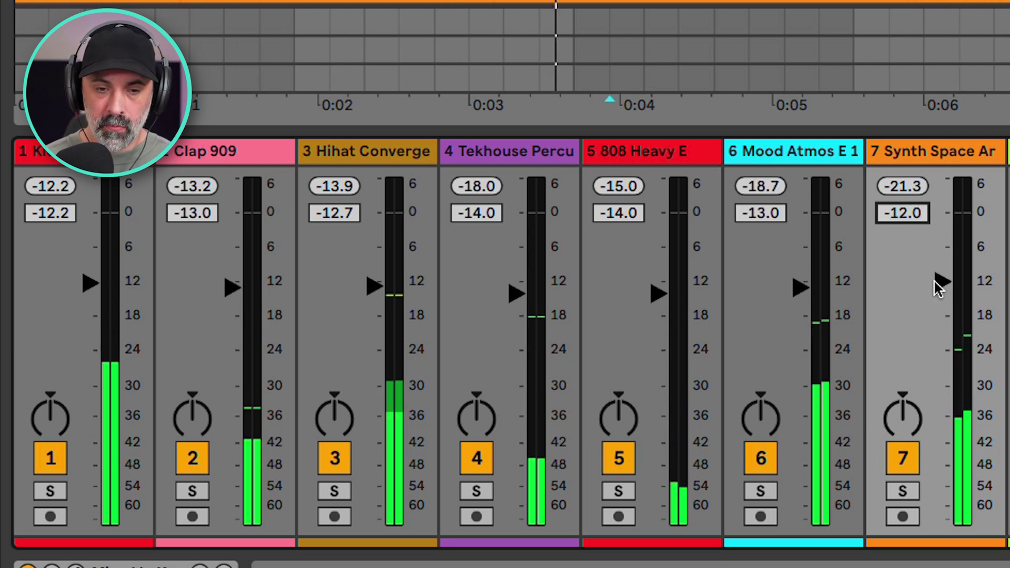
key(space)
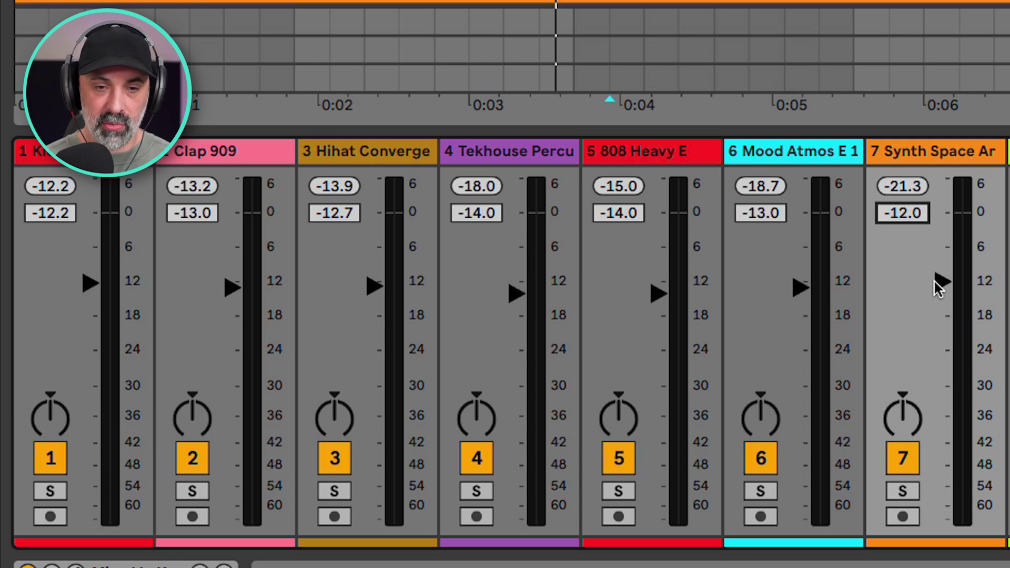
text(-9)
key(Return)
key(space)
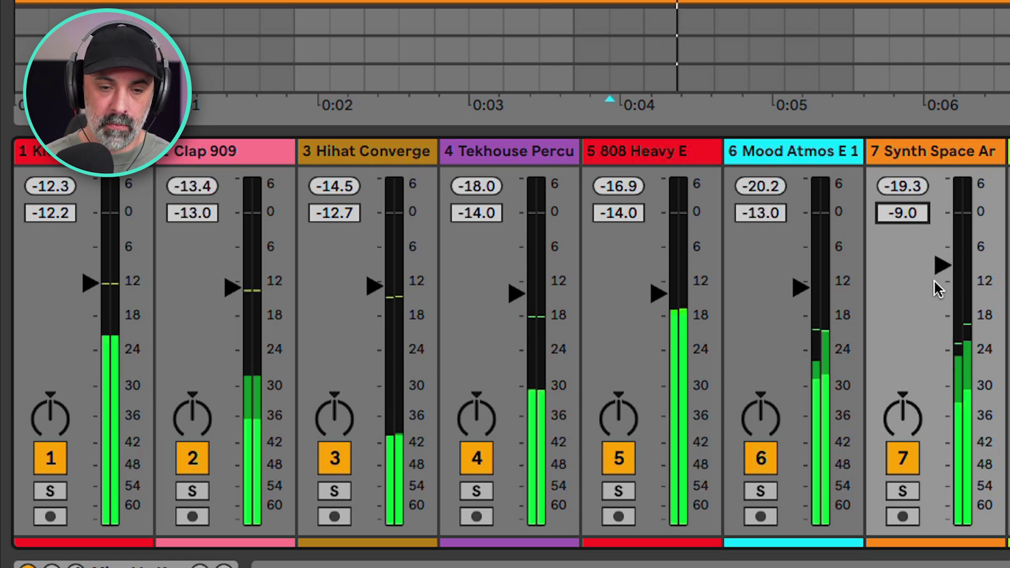
key(space)
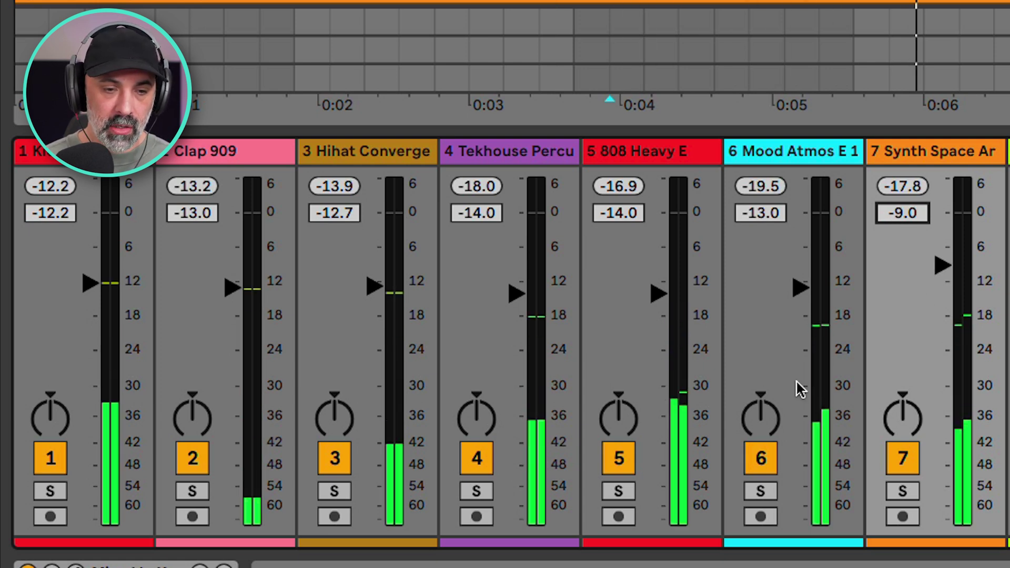
Audition the 808 bass, track 6 and the synth soloed together, then clear all solos
click(620, 491)
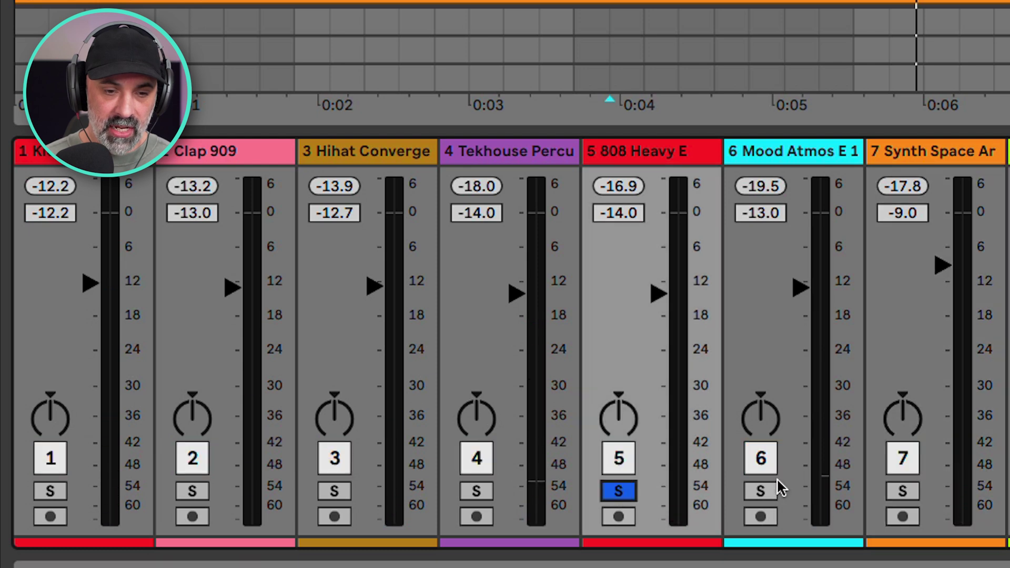
click(775, 489)
click(899, 492)
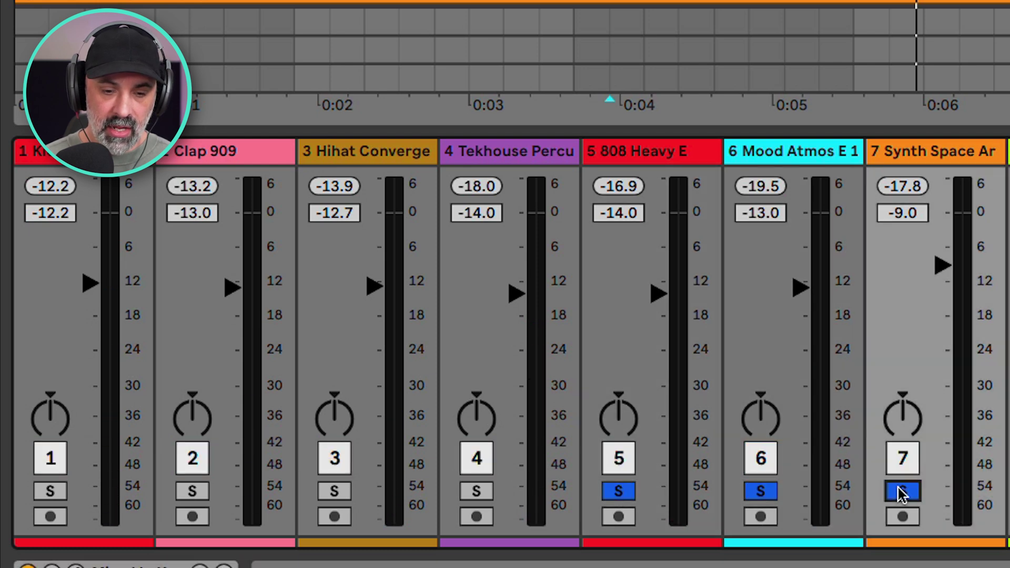
key(space)
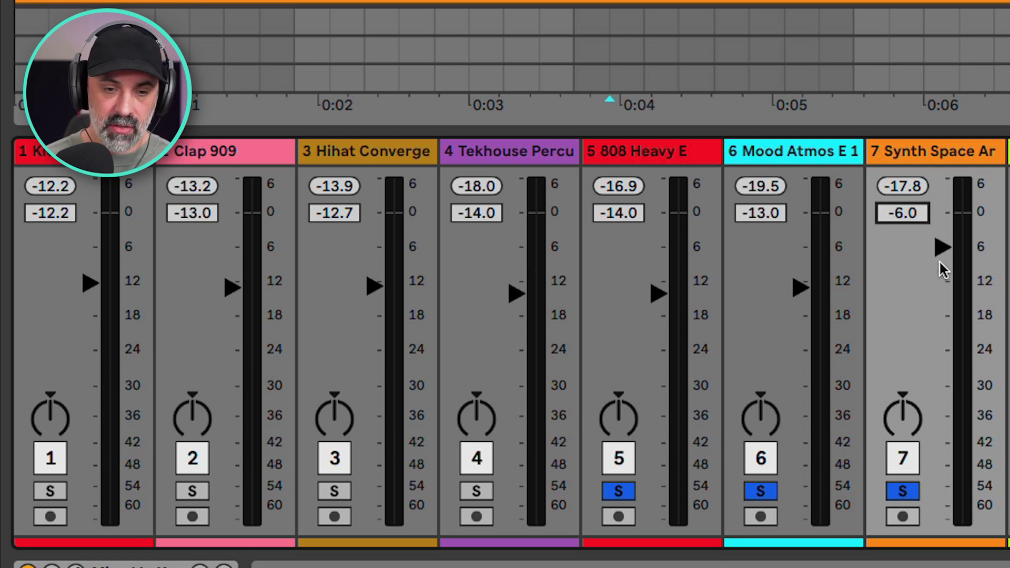
key(space)
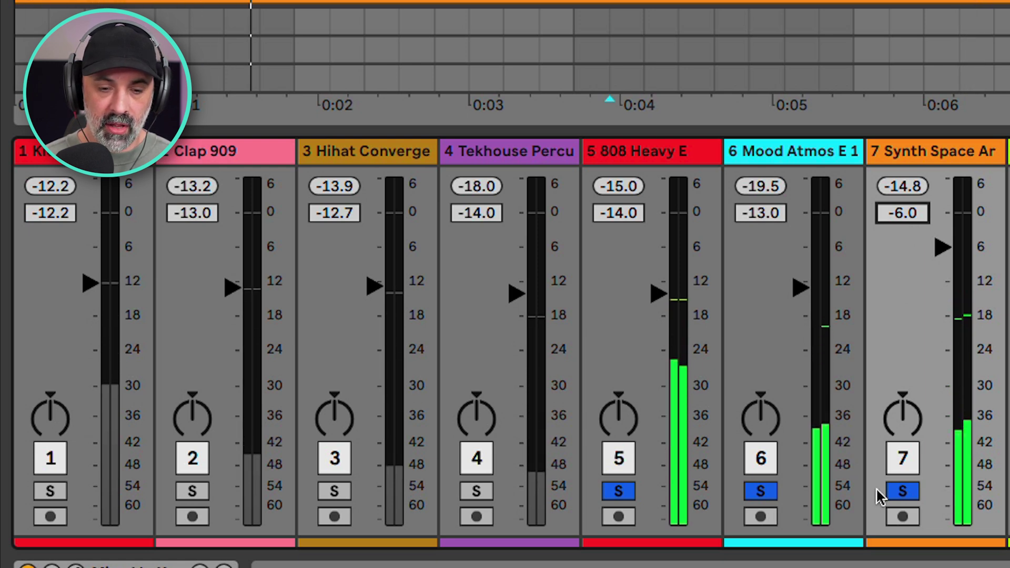
click(898, 491)
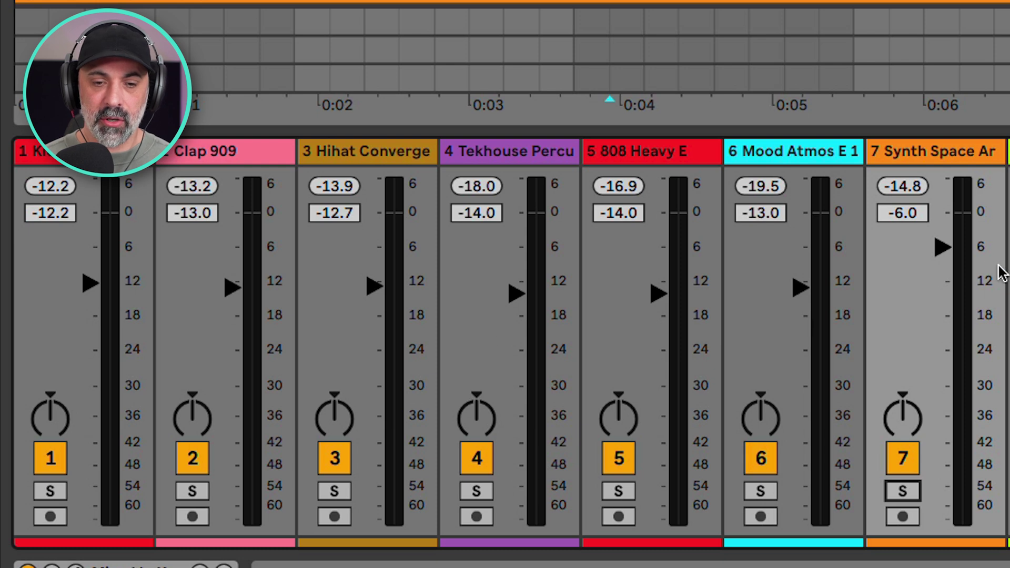
Nudge the Synth Space Ar fader from -6.0 down to -7.0 dB while the mix plays
click(923, 149)
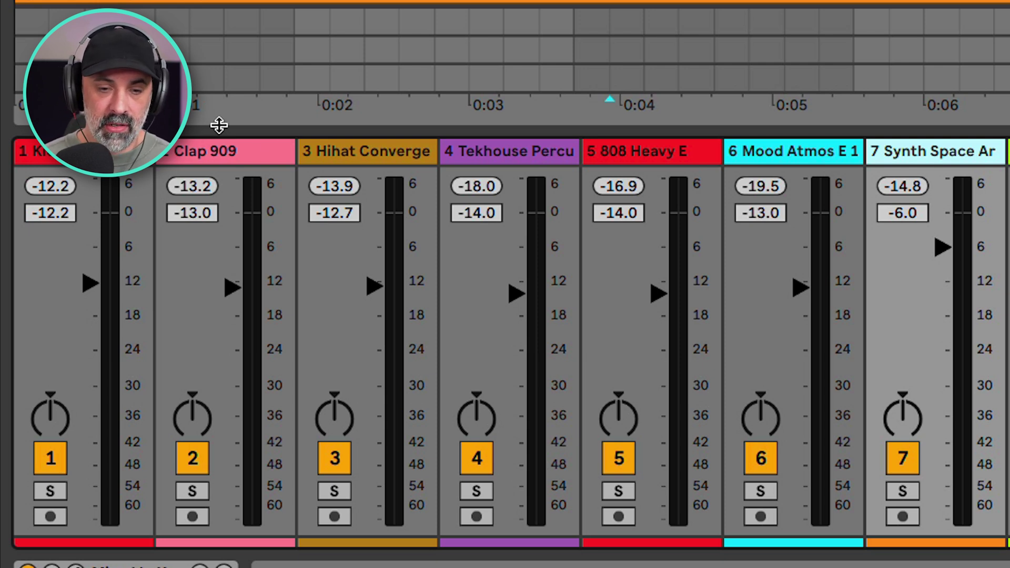
key(space)
click(943, 247)
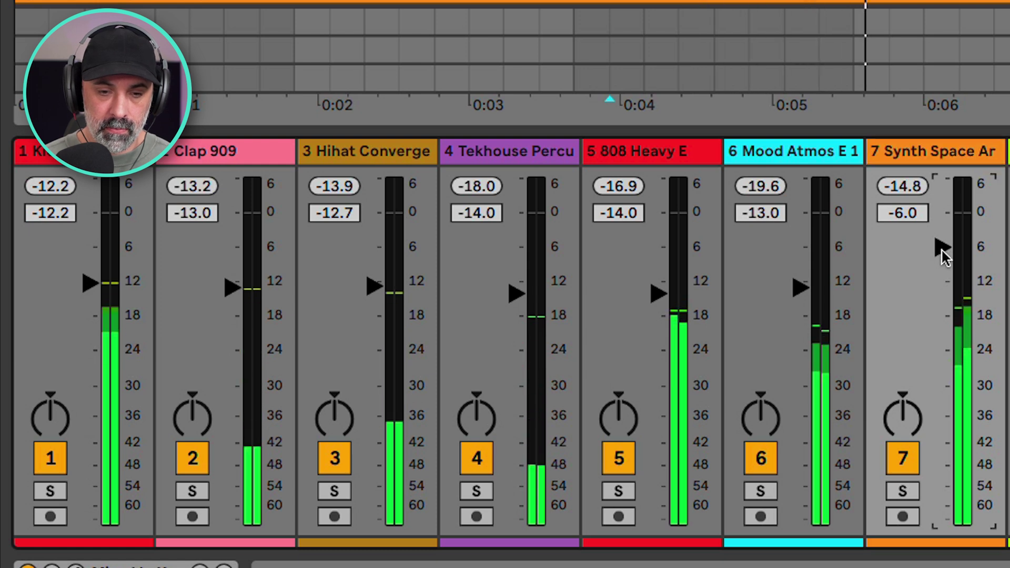
key(Down)
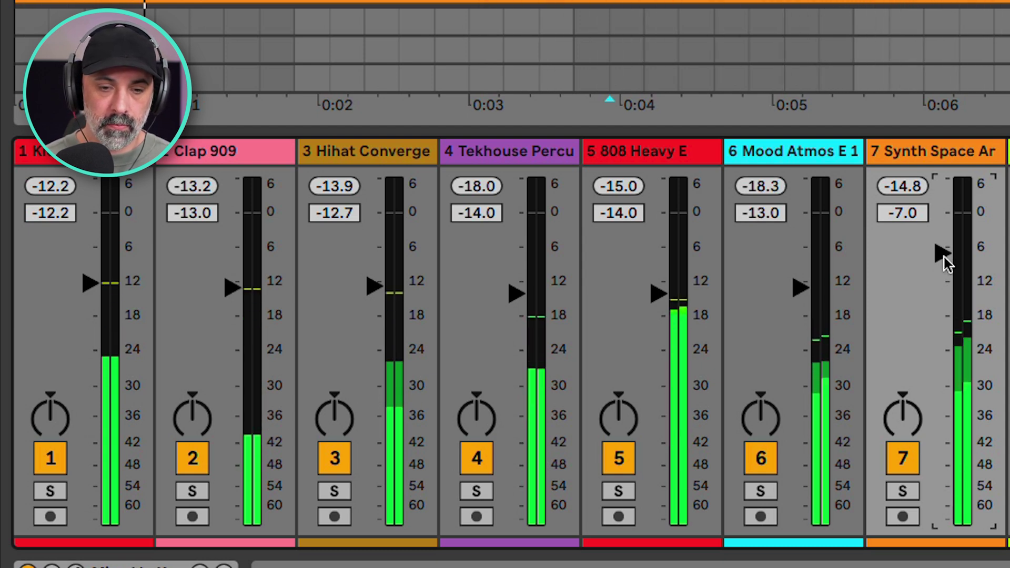
scroll(944, 257, down, 1)
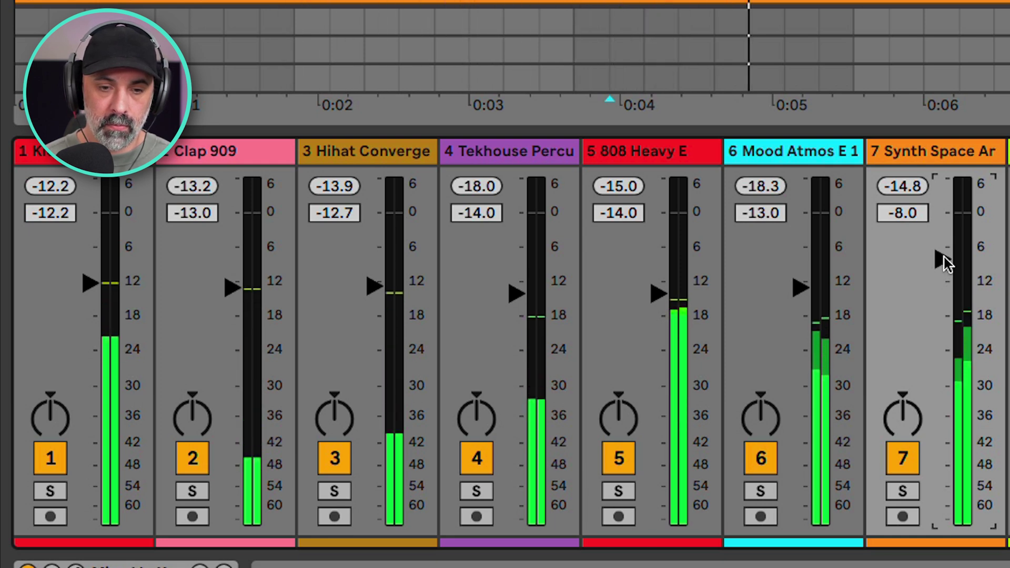
scroll(944, 257, up, 1)
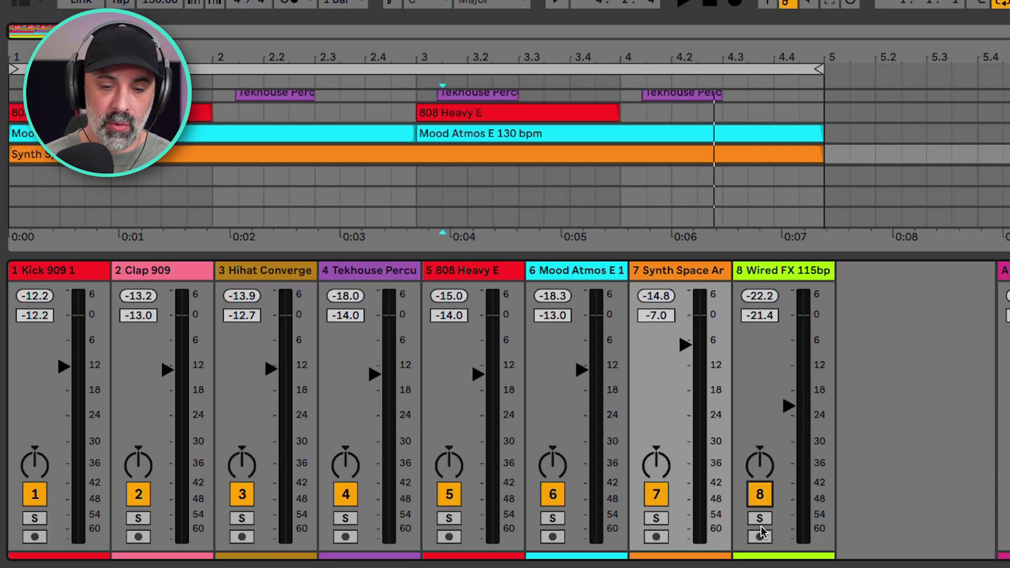
Audition Wired FX 115bp soloed, then play the full mix with its fader near -26.5 dB
click(760, 519)
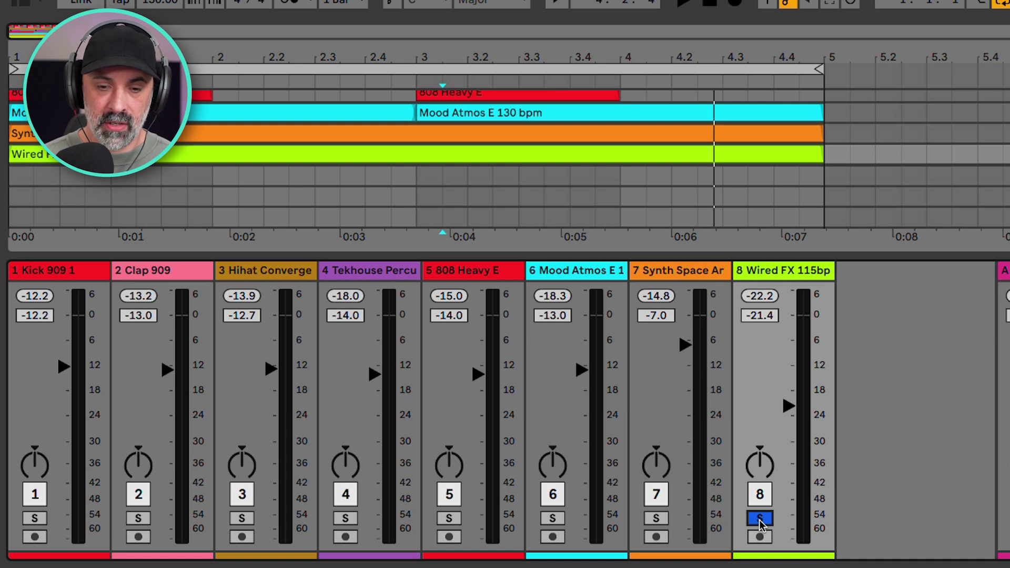
key(space)
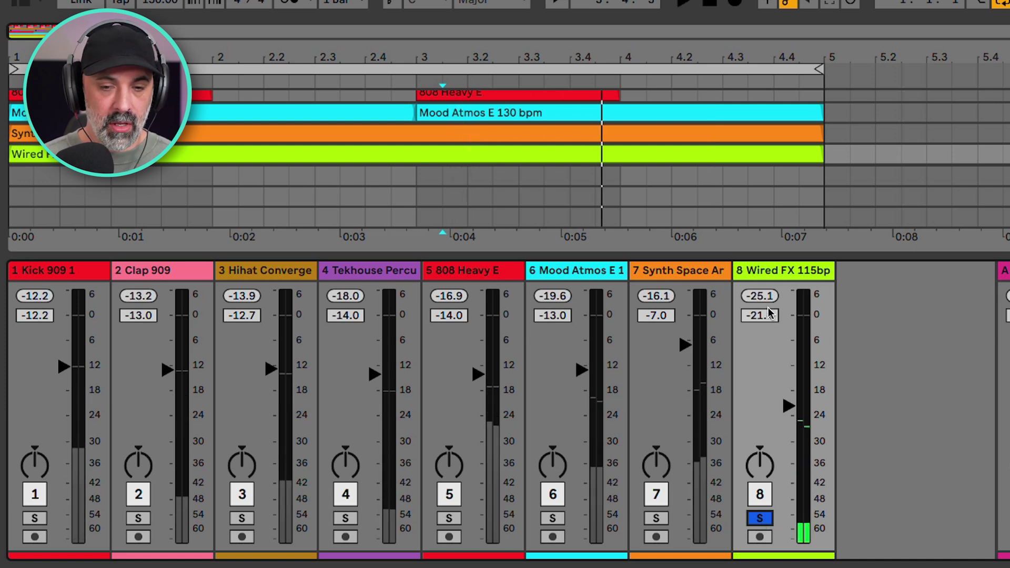
click(761, 518)
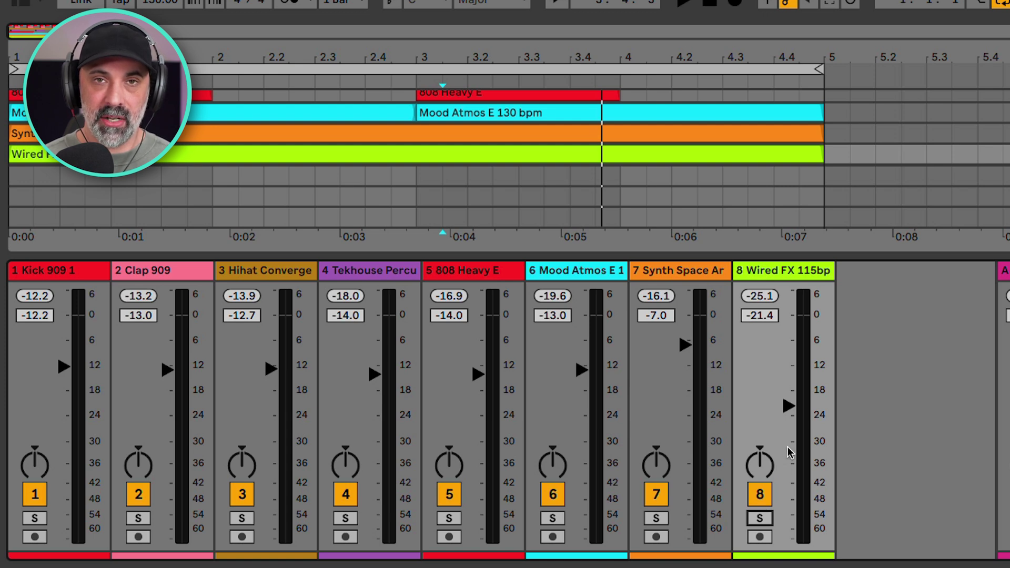
key(space)
drag(788, 406, 788, 427)
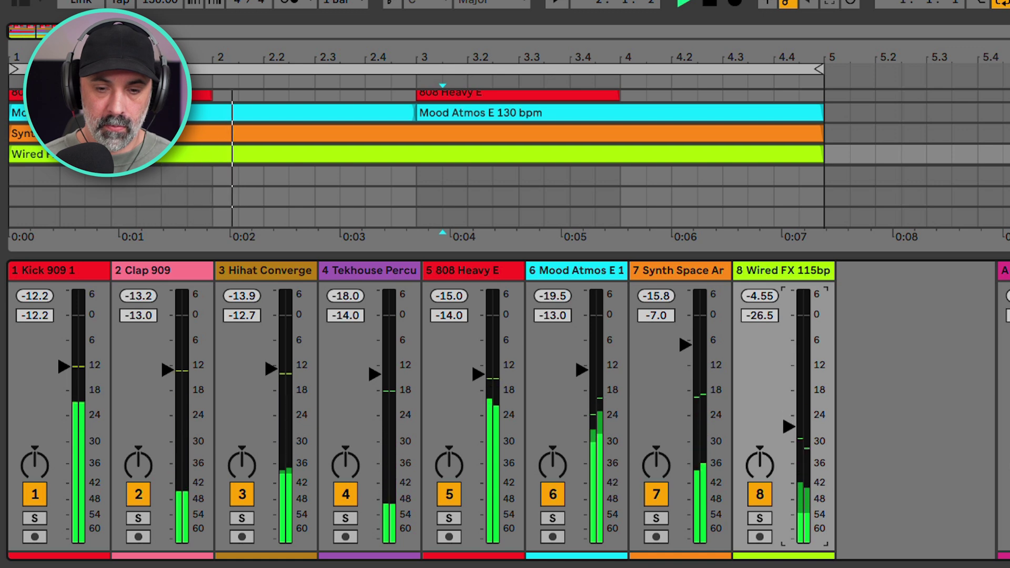
Raise Wired FX to -24.0 dB, switching track 8 off and on to compare the mix
click(759, 494)
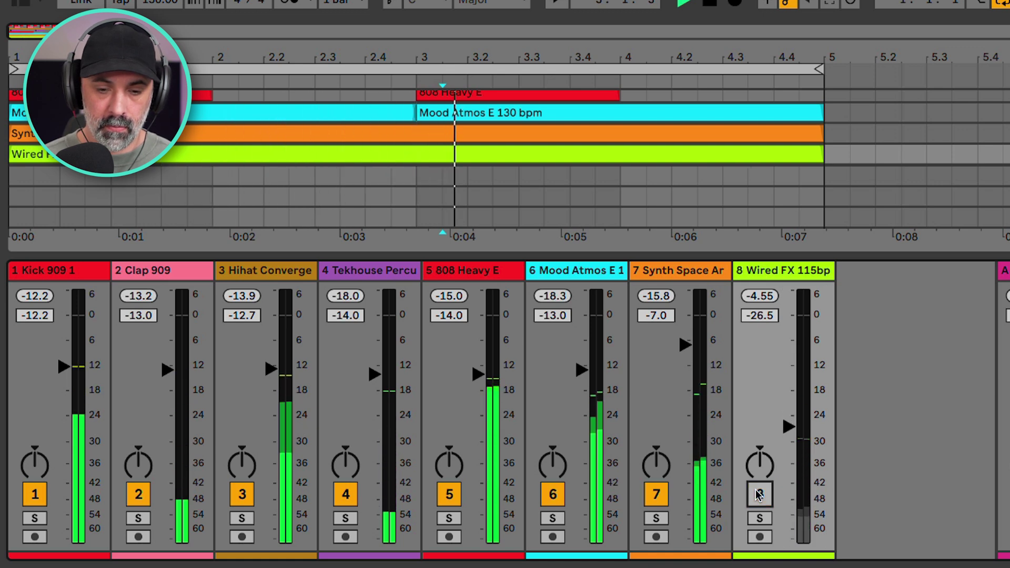
click(759, 494)
drag(789, 427, 788, 415)
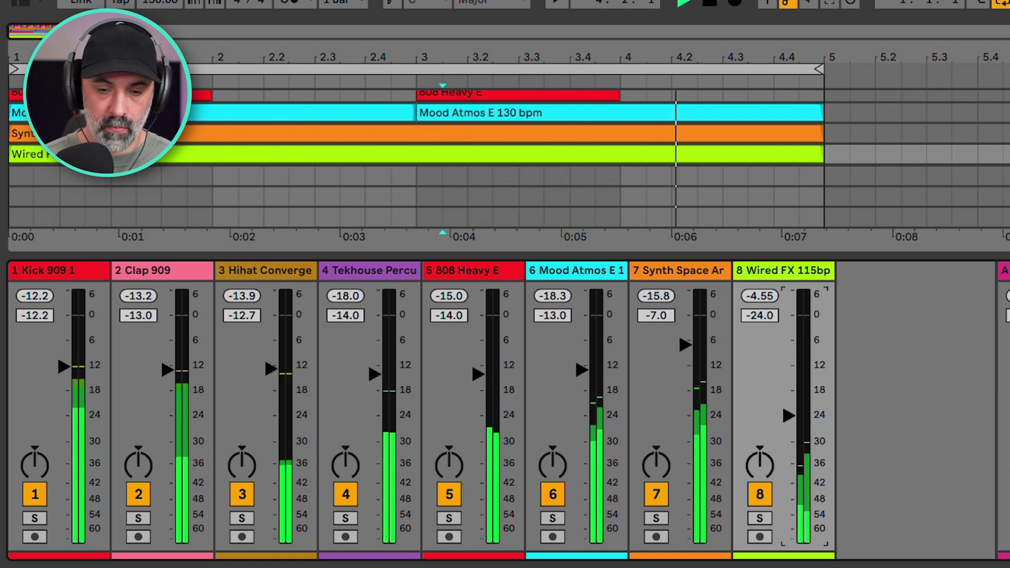
click(759, 494)
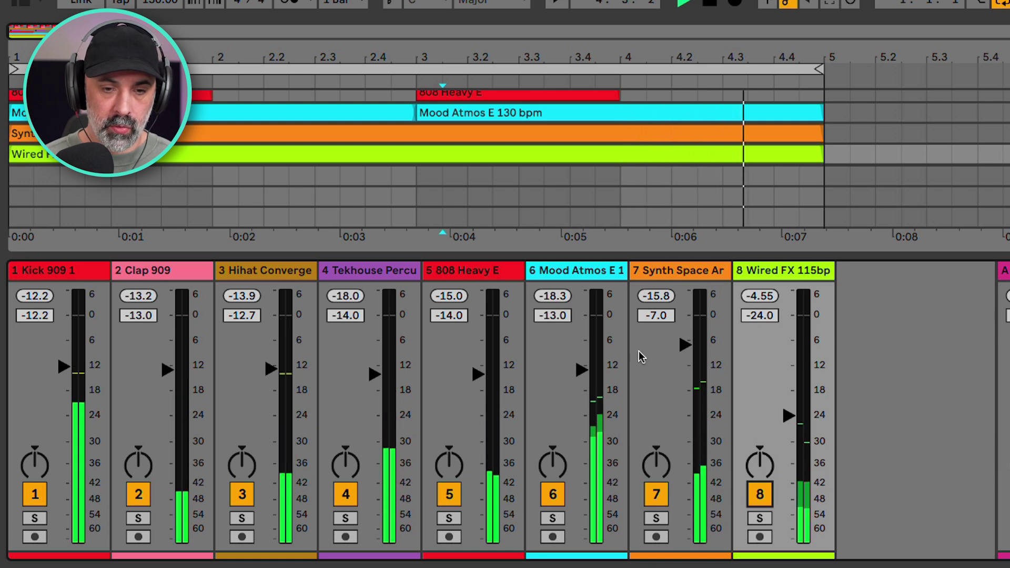
Replay the mix and bring the synth track's fader back to -7.0 dB
key(space)
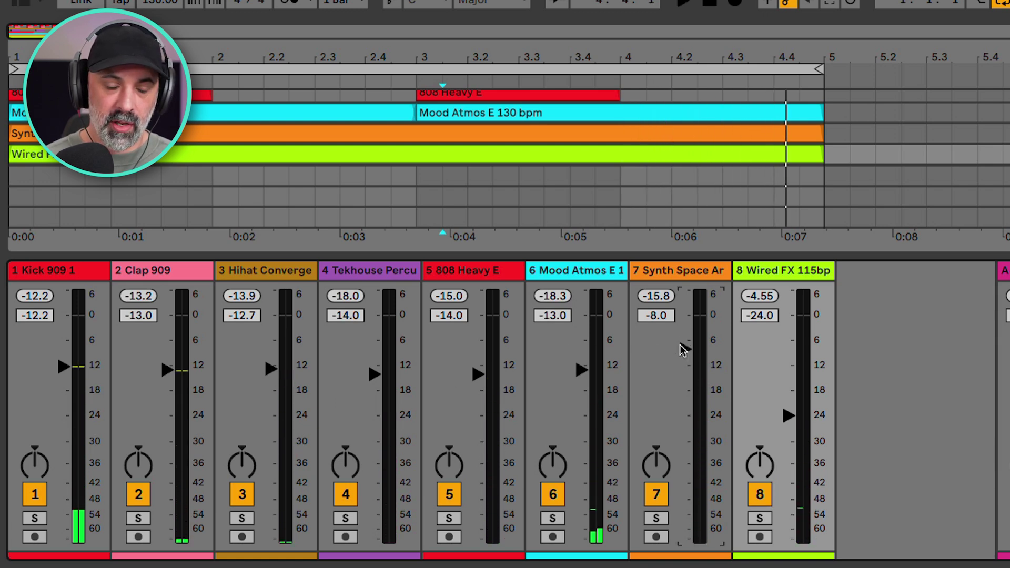
key(space)
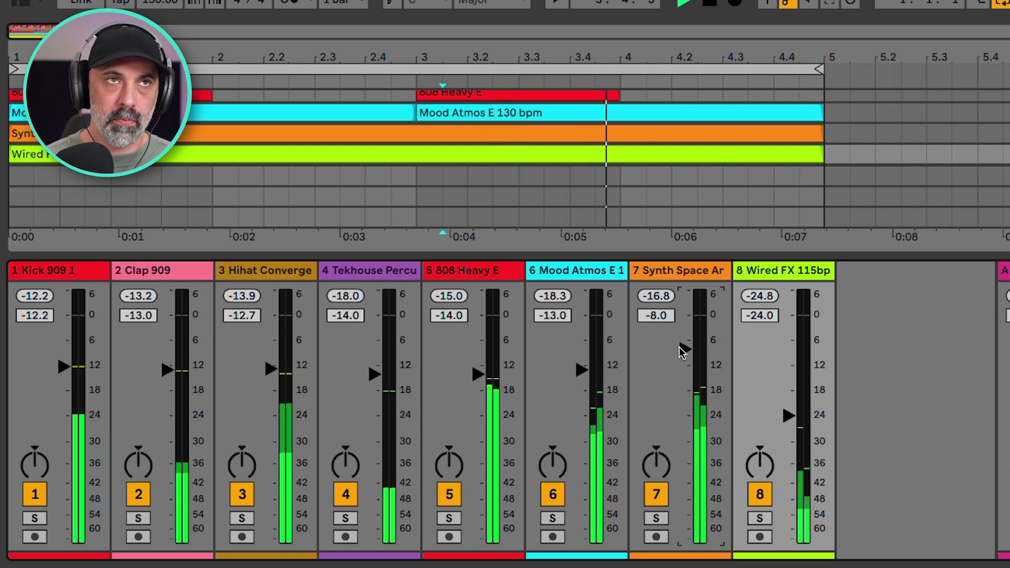
drag(682, 348, 684, 344)
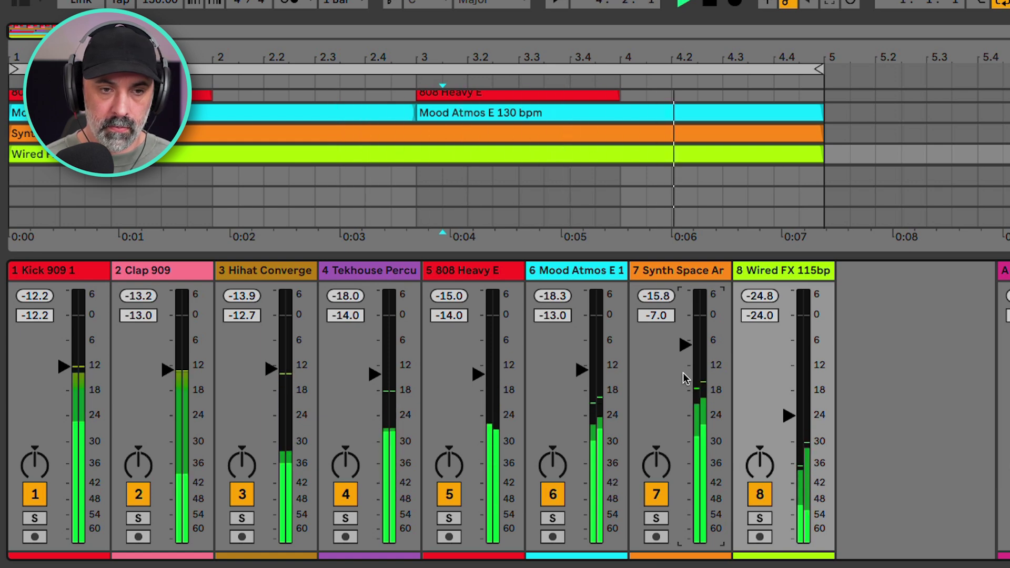
key(space)
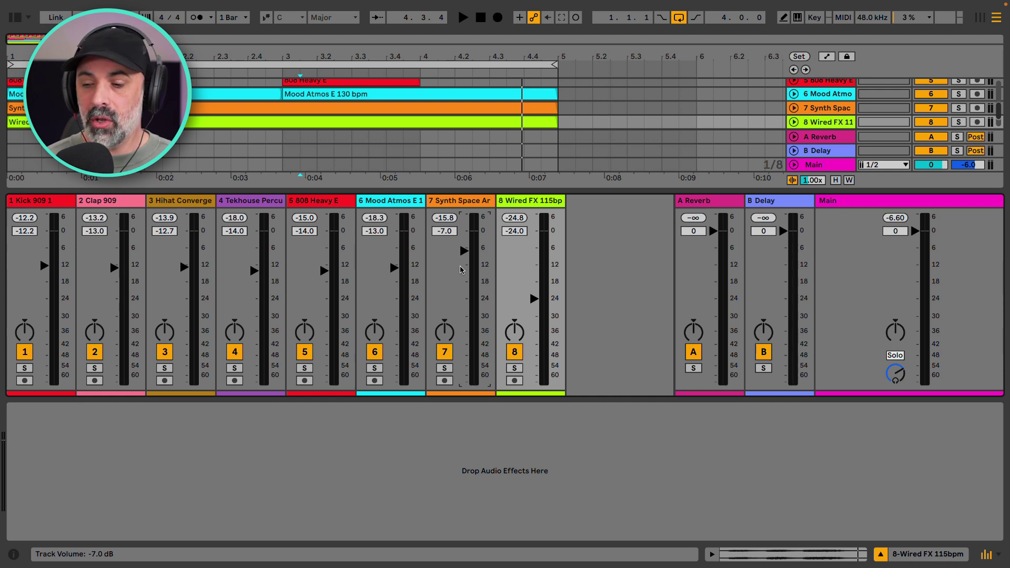
Hide the mixer and unfold the Clap 909 and Hihat Convergence tracks
click(985, 556)
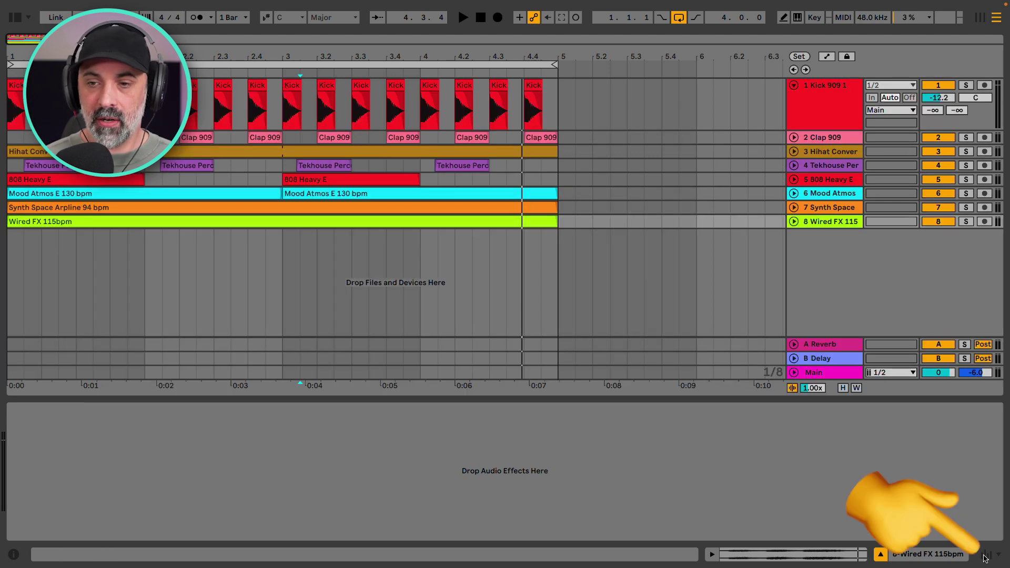
click(793, 137)
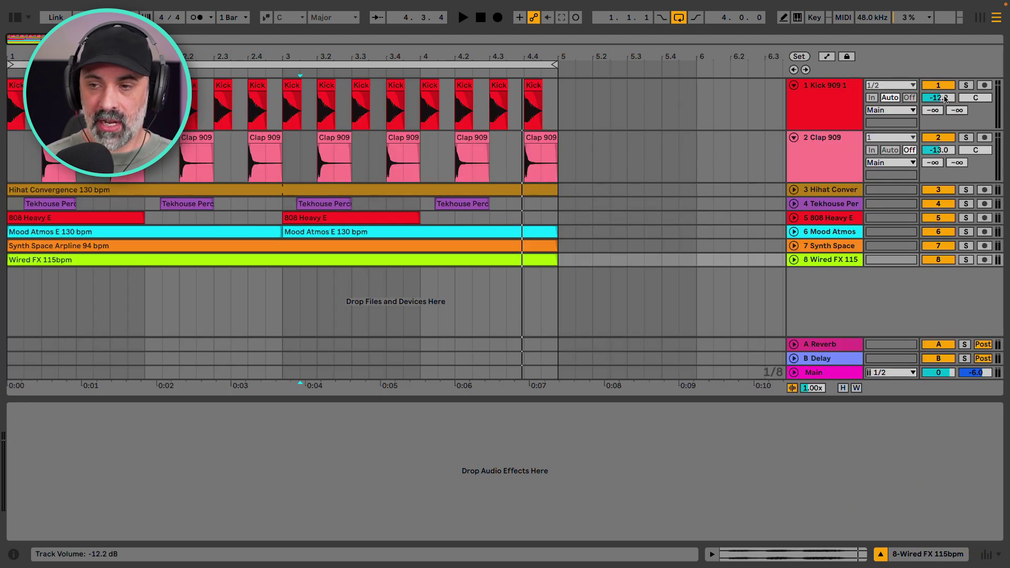
click(794, 190)
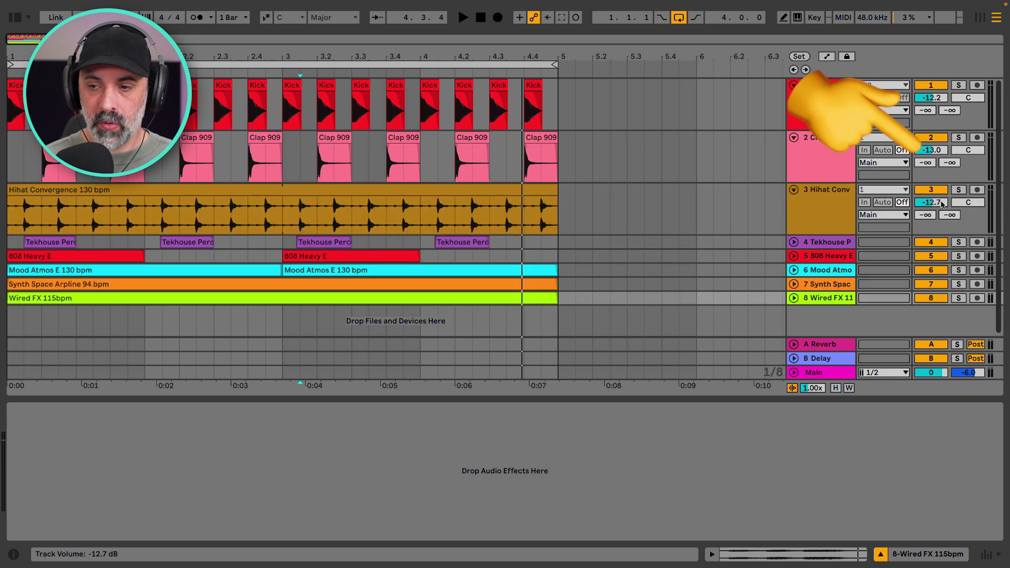